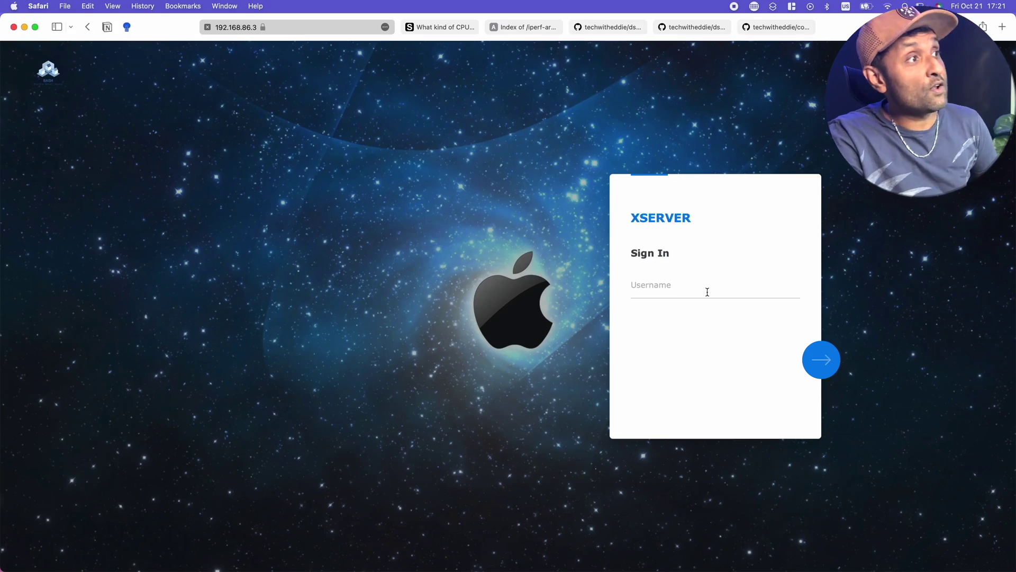
# Step: Sign in to XSERVER's DSM with the saved autofill username to reach the desktop
pyautogui.click(707, 292)
pyautogui.click(689, 314)
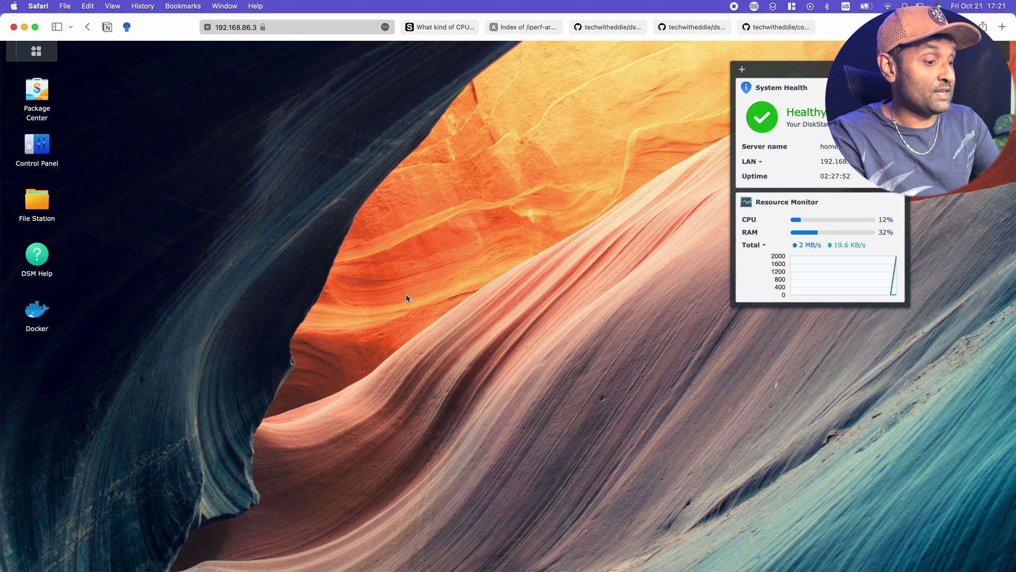
# Step: Run lsusb over SSH to confirm the Sonoff Zigbee 3.0 USB dongle is detected
pyautogui.press('super+Tab')
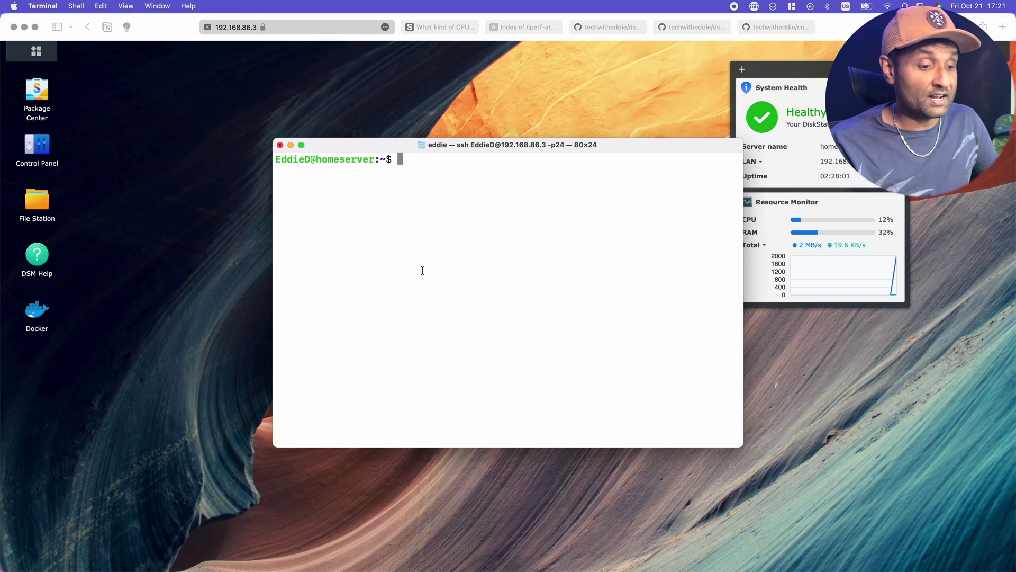
pyautogui.write('lsus')
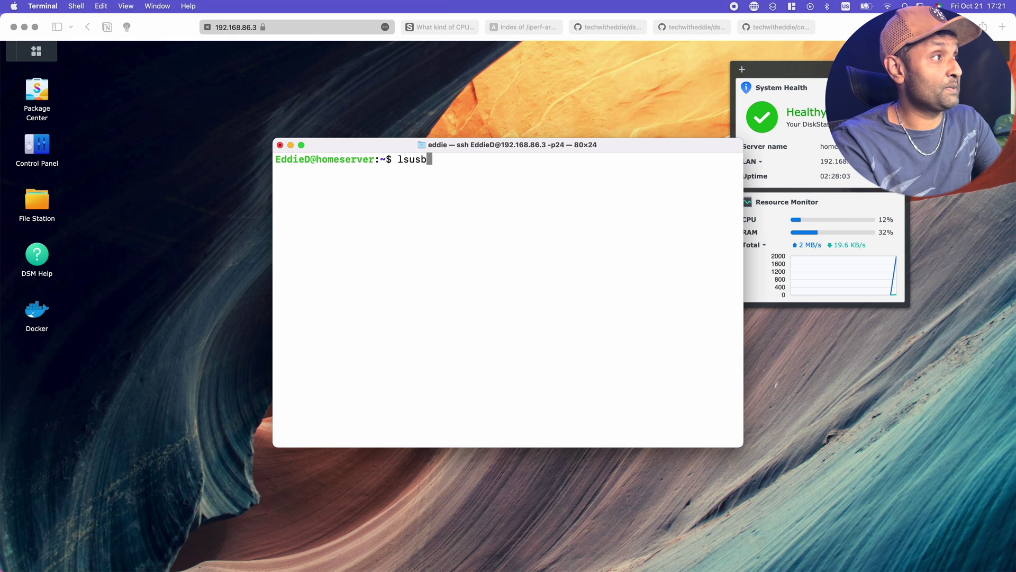
pyautogui.write('b')
pyautogui.press('Return')
pyautogui.moveTo(743, 279); pyautogui.dragTo(997, 279)
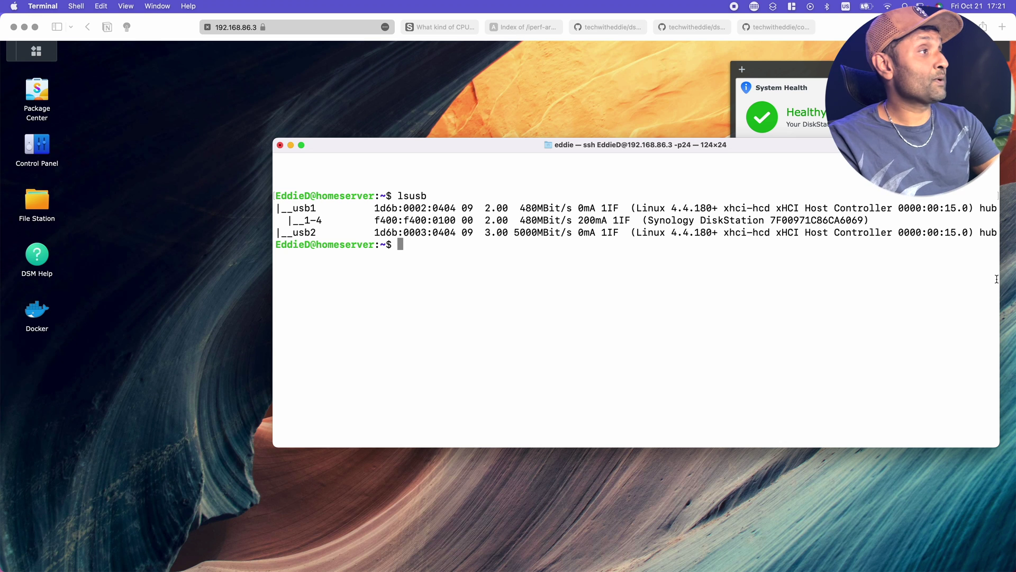
pyautogui.press('Up')
pyautogui.press('Return')
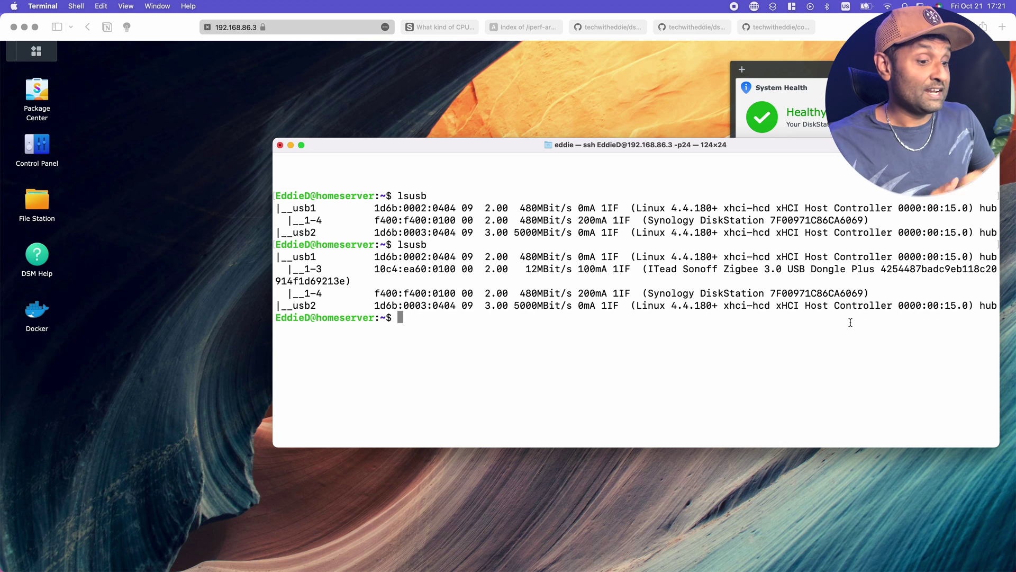
# Step: Change into /dev and list its device files with ls
pyautogui.write('cd /dev')
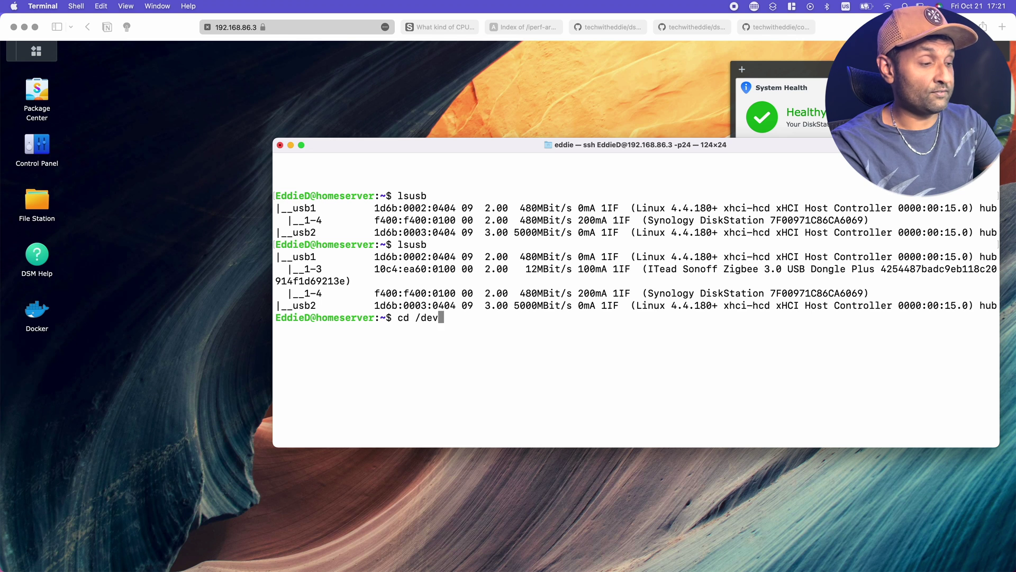
pyautogui.press('Return')
pyautogui.write('ls')
pyautogui.press('Return')
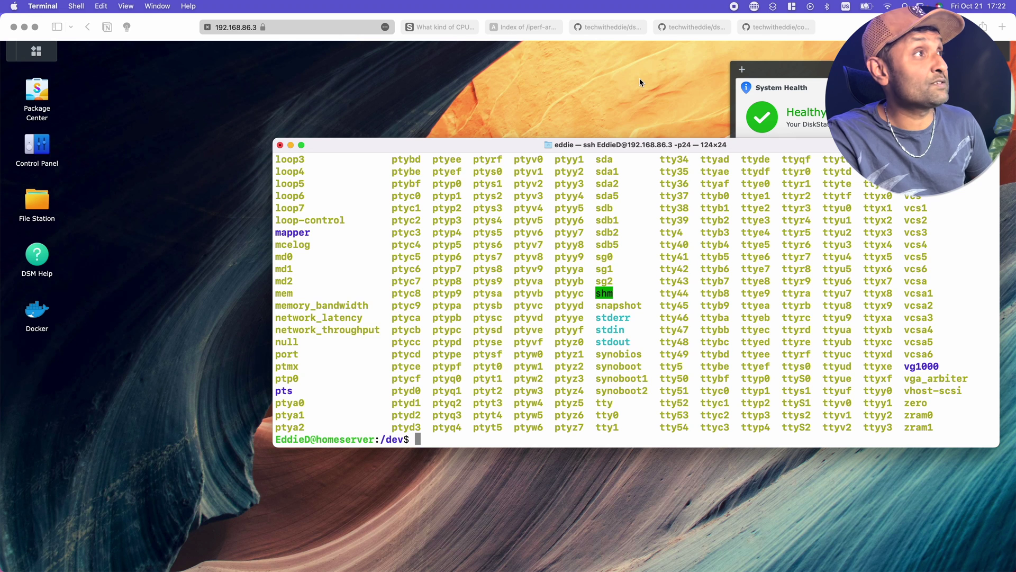
# Step: Find DS218+ in the Knowledge Center CPU table as Apollolake, then go to the archived DSM_7.0 index
pyautogui.click(534, 89)
pyautogui.click(452, 27)
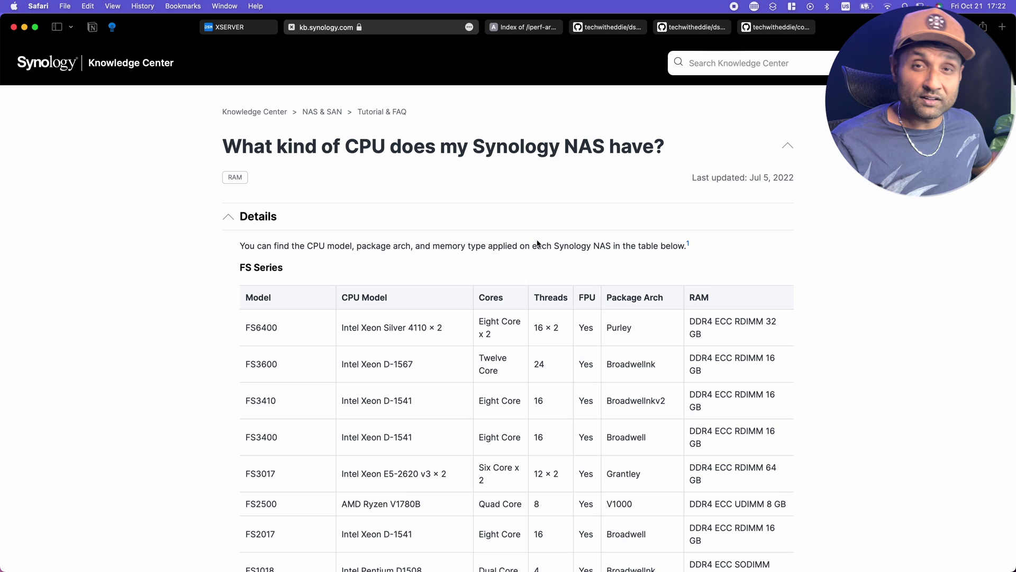
pyautogui.press('super+f')
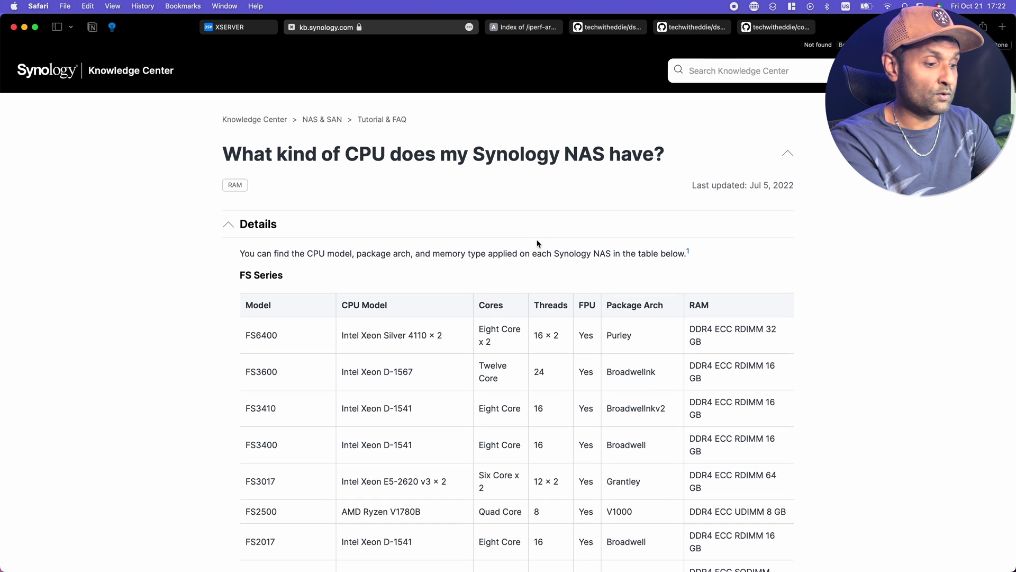
pyautogui.write('218+')
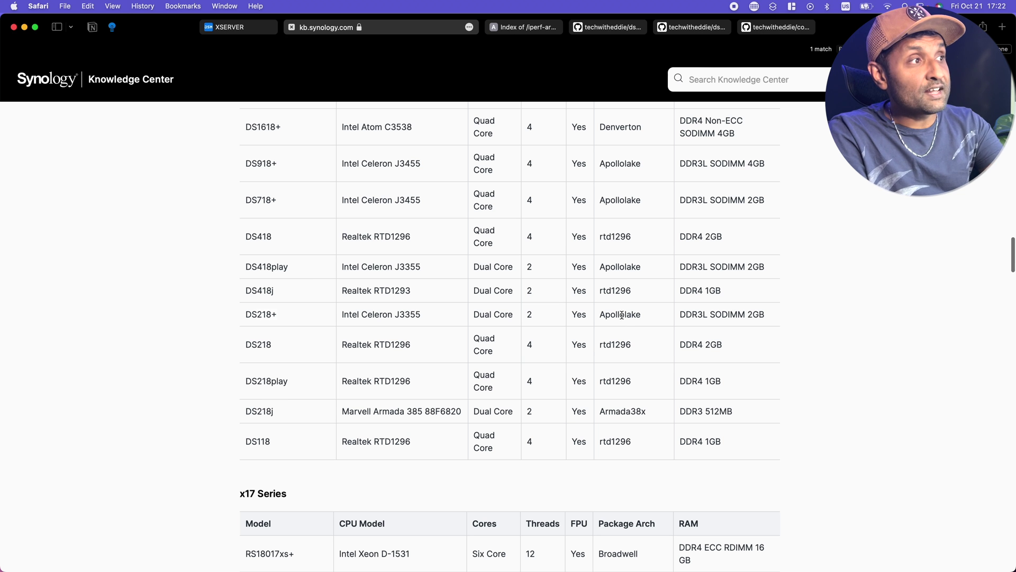
pyautogui.scroll(15, 624, 321)
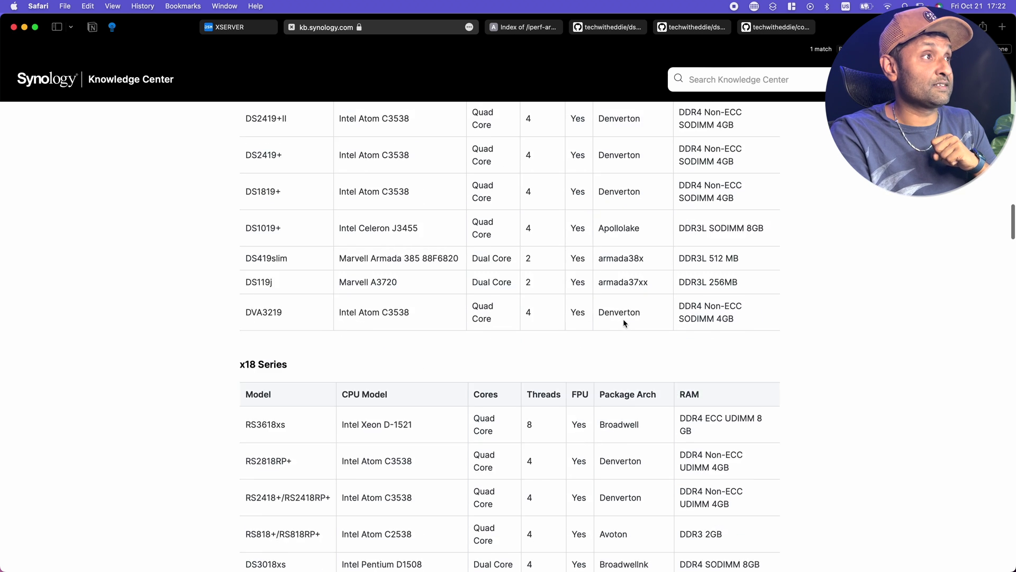
pyautogui.rightClick(624, 321)
pyautogui.scroll(-15, 633, 431)
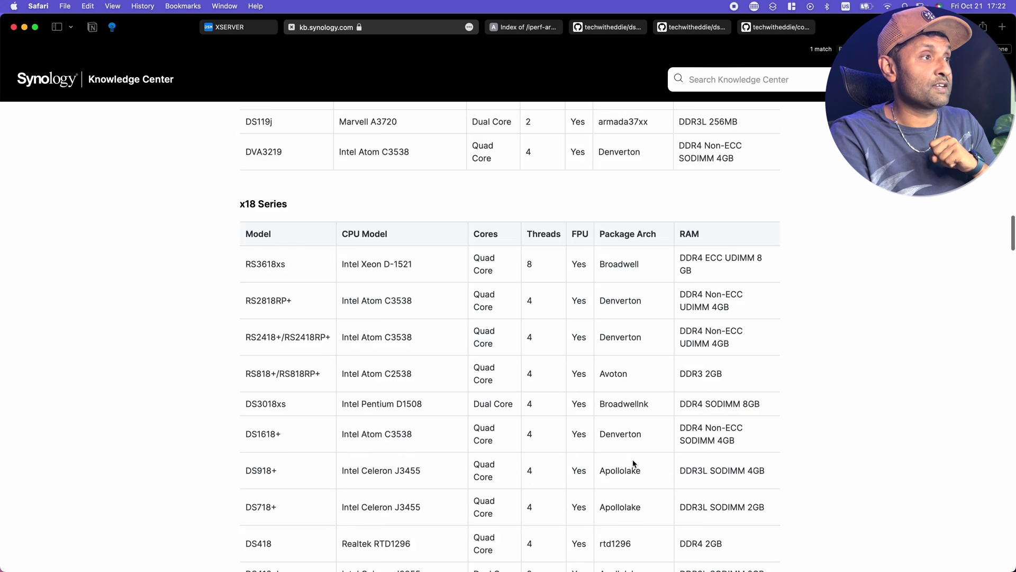
pyautogui.scroll(-10, 633, 462)
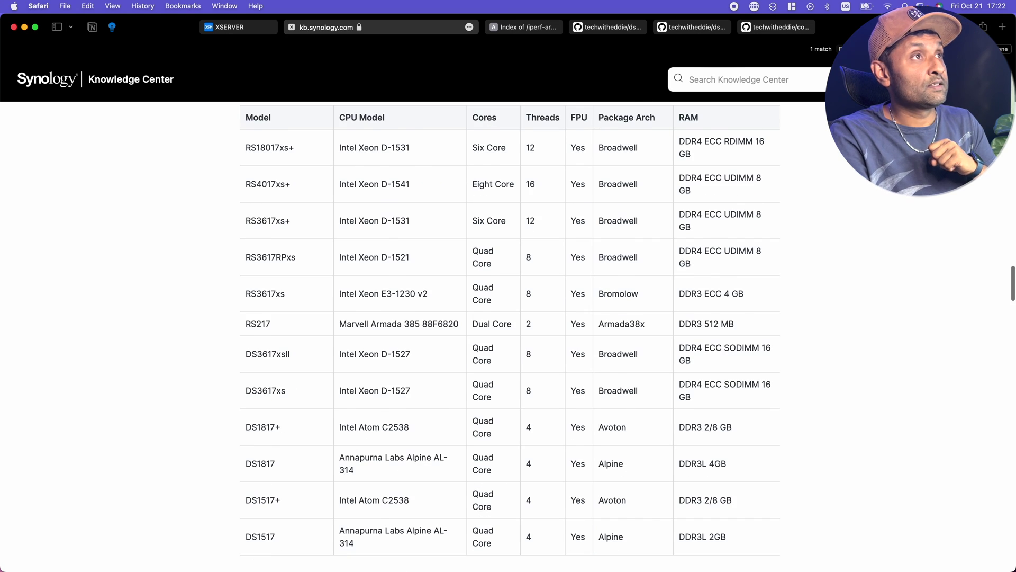
pyautogui.press('Return')
pyautogui.doubleClick(625, 318)
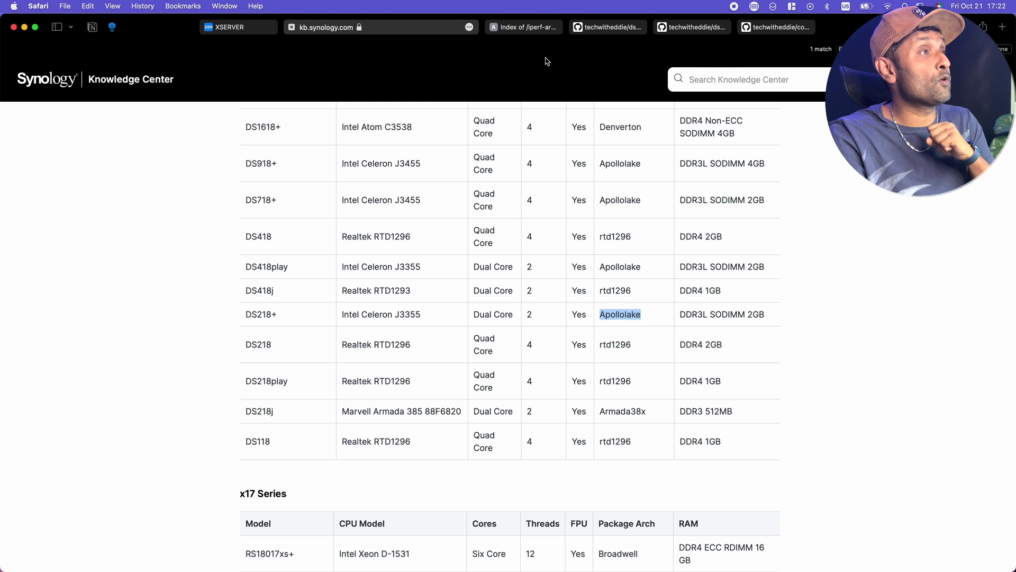
pyautogui.click(532, 30)
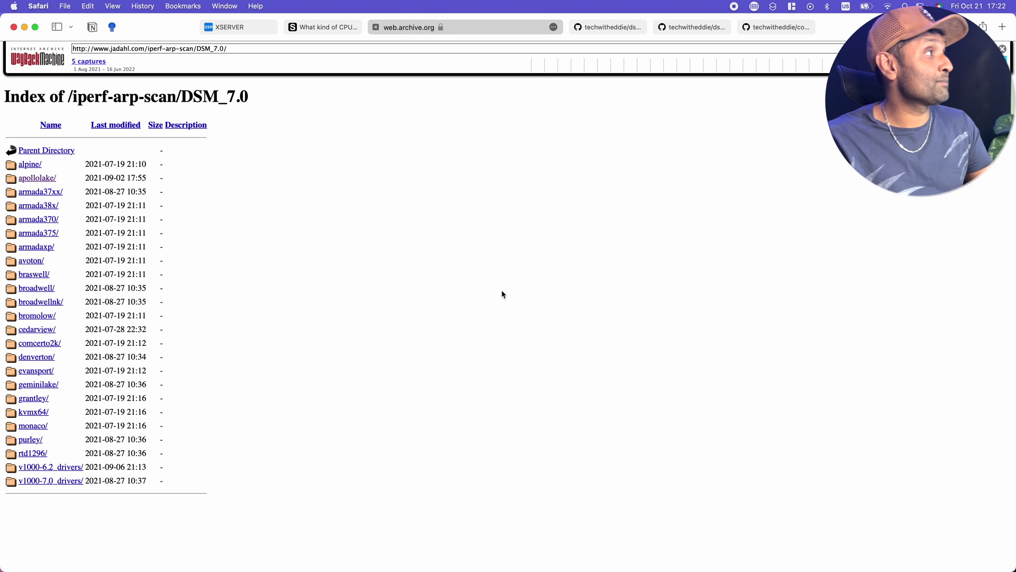
# Step: Open the archived apollolake driver folder and snap Safari to the right half of the screen
pyautogui.click(49, 183)
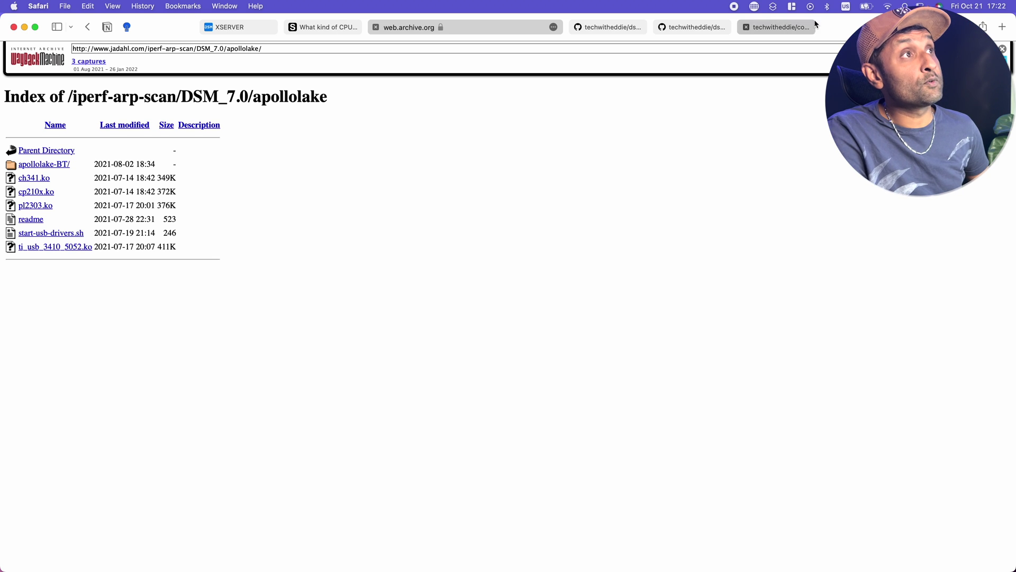
pyautogui.click(794, 7)
pyautogui.click(810, 33)
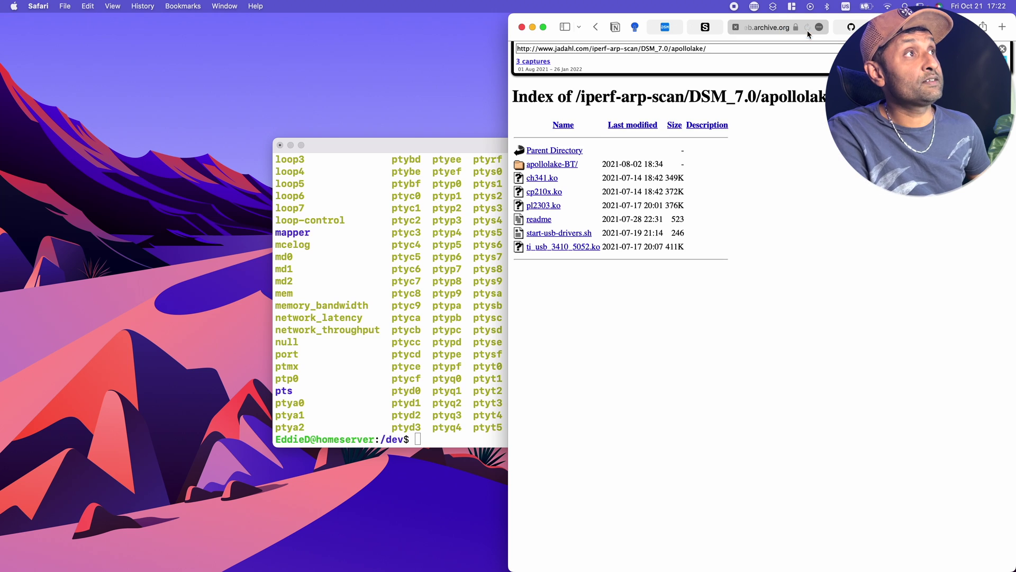
# Step: Become root in the SSH session with sudo su, copied from the GitHub USB script
pyautogui.click(851, 27)
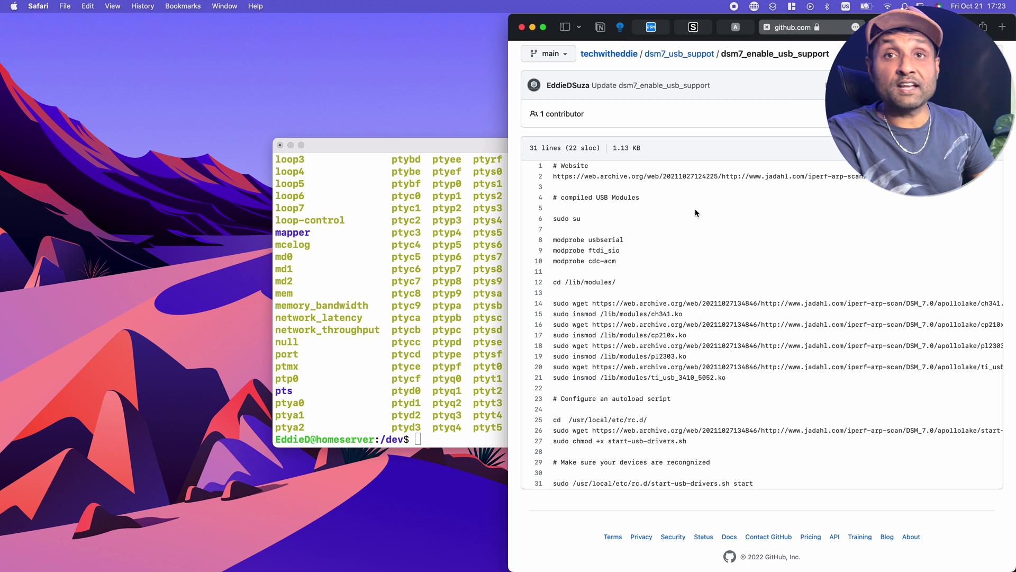
pyautogui.doubleClick(473, 143)
pyautogui.click(800, 222)
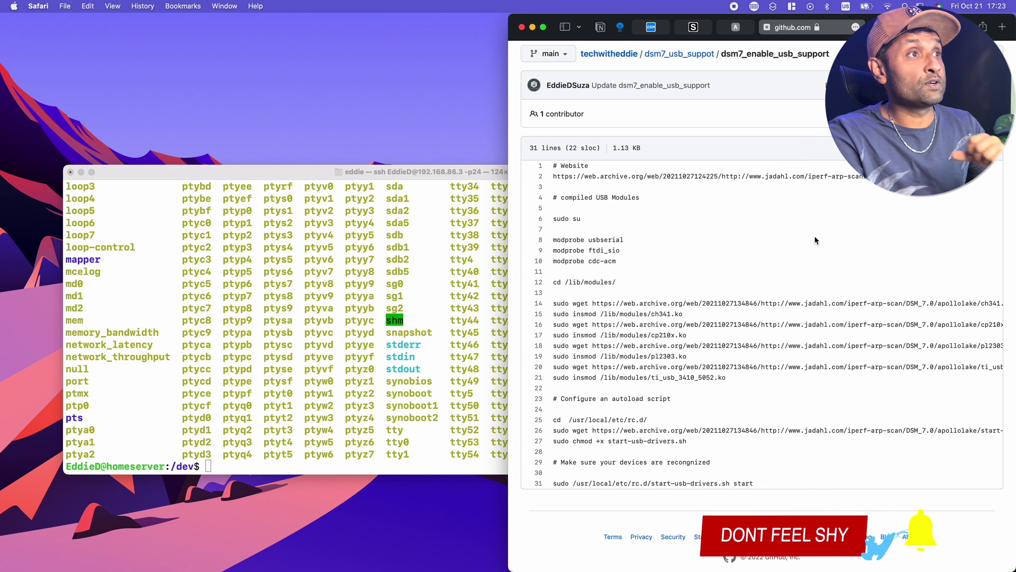
pyautogui.click(550, 222)
pyautogui.moveTo(550, 222); pyautogui.dragTo(581, 220)
pyautogui.press('super+c')
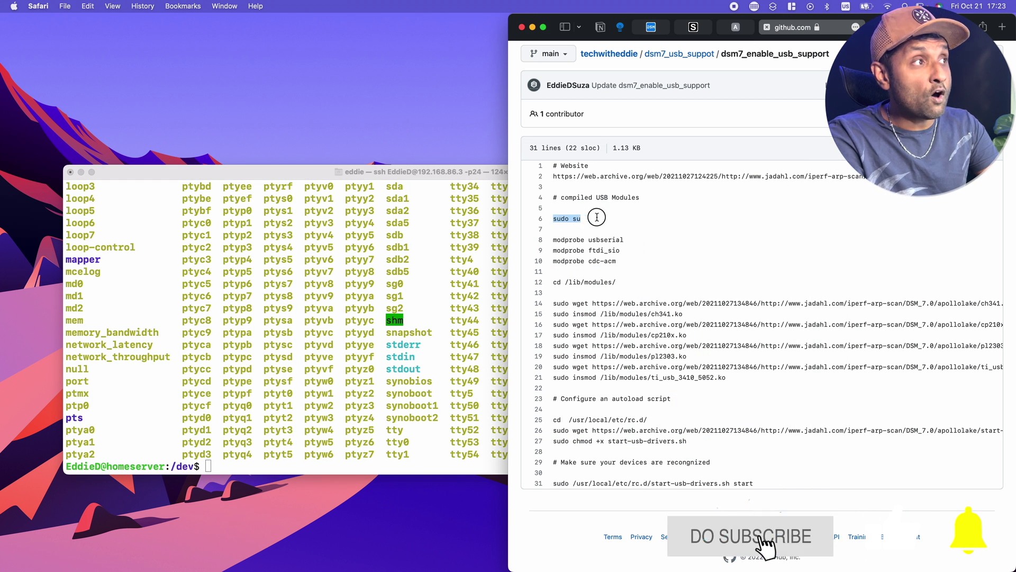
pyautogui.click(339, 250)
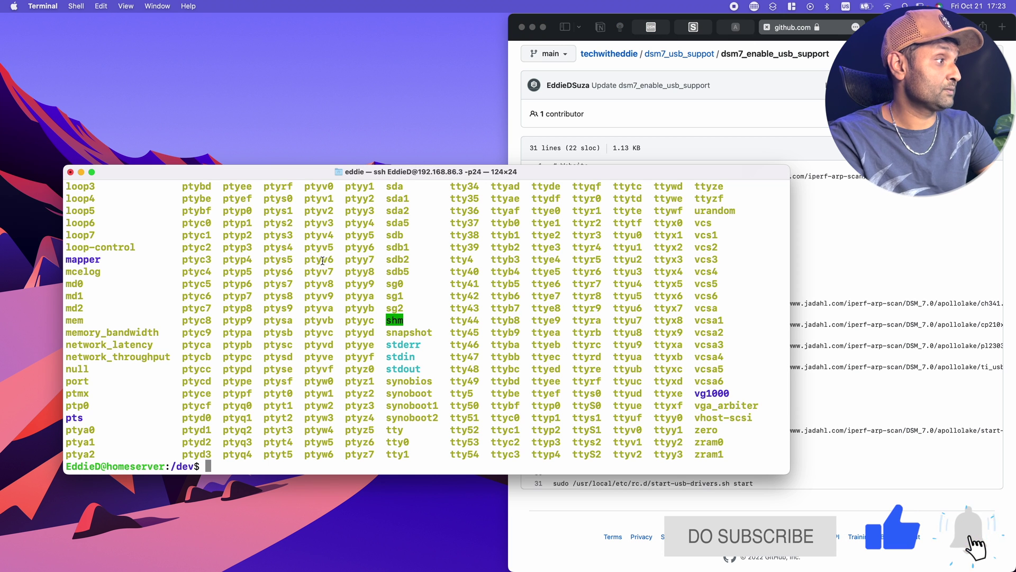
pyautogui.press('super+v')
pyautogui.press('Return')
pyautogui.press('Return')
# Step: Load the usbserial kernel module with modprobe
pyautogui.click(851, 238)
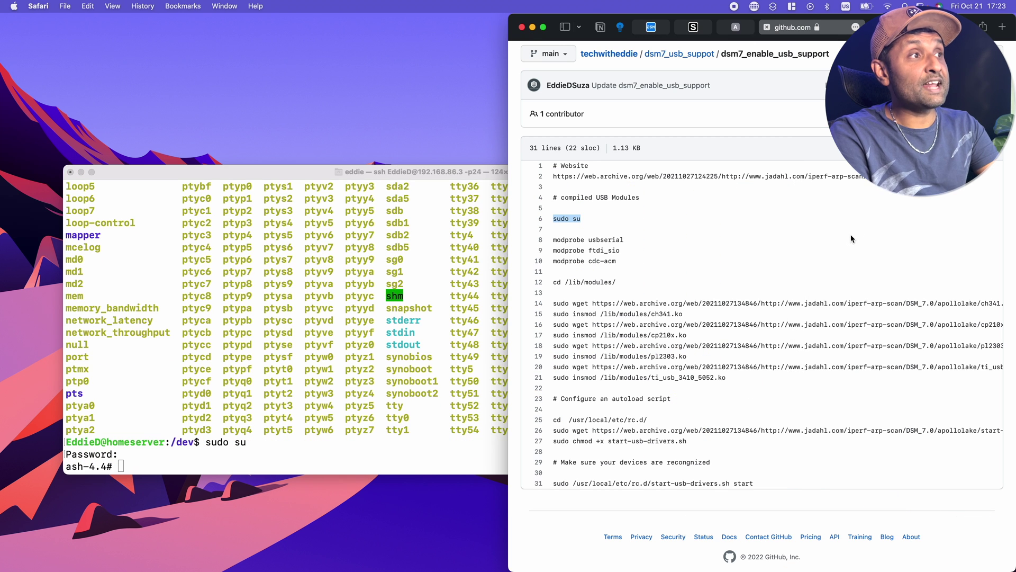
pyautogui.moveTo(554, 240); pyautogui.dragTo(624, 240)
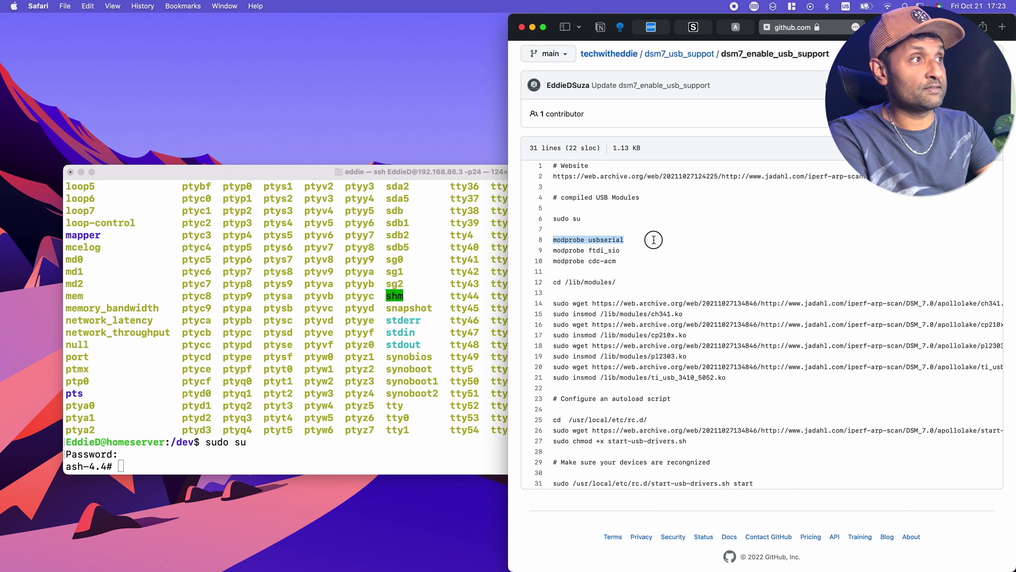
pyautogui.press('super+c')
pyautogui.click(370, 249)
pyautogui.press('super+v')
pyautogui.press('Return')
# Step: Load the ftdi_sio and cdc-acm kernel modules with modprobe
pyautogui.click(810, 262)
pyautogui.moveTo(553, 251); pyautogui.dragTo(620, 250)
pyautogui.click(399, 316)
pyautogui.press('super+v')
pyautogui.press('Return')
pyautogui.click(840, 261)
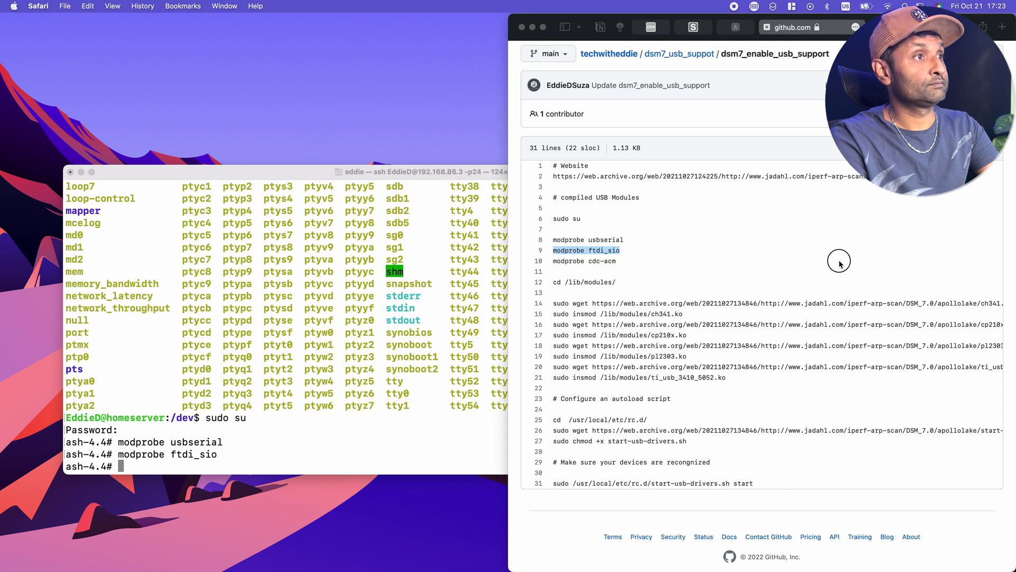
pyautogui.moveTo(553, 261); pyautogui.dragTo(617, 260)
pyautogui.press('super+Tab')
pyautogui.press('super+v')
pyautogui.press('Return')
# Step: Exit the root shell back to the normal user prompt
pyautogui.click(876, 237)
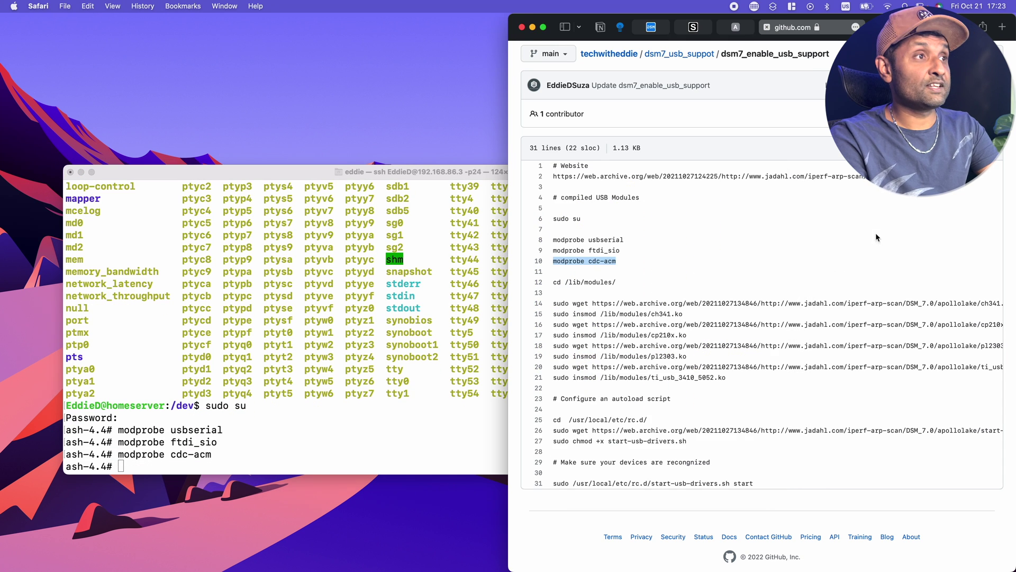
pyautogui.click(435, 398)
pyautogui.write('exit')
pyautogui.press('Return')
pyautogui.click(949, 387)
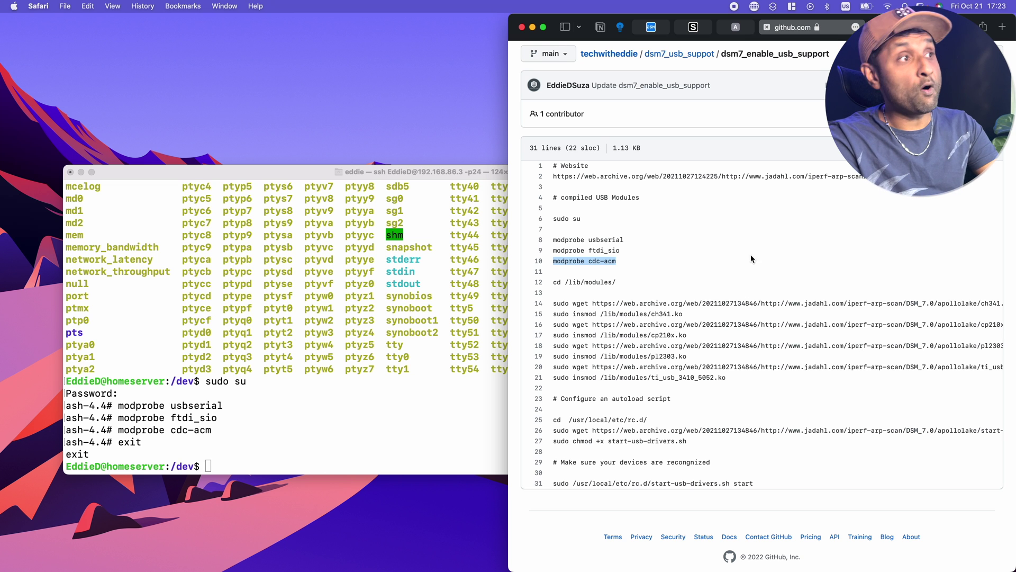
# Step: Change into the /lib/modules directory using the script's cd line
pyautogui.moveTo(553, 285); pyautogui.dragTo(867, 287)
pyautogui.press('super+c')
pyautogui.press('super+Tab')
pyautogui.press('super+v')
pyautogui.press('Return')
pyautogui.press('super+Tab')
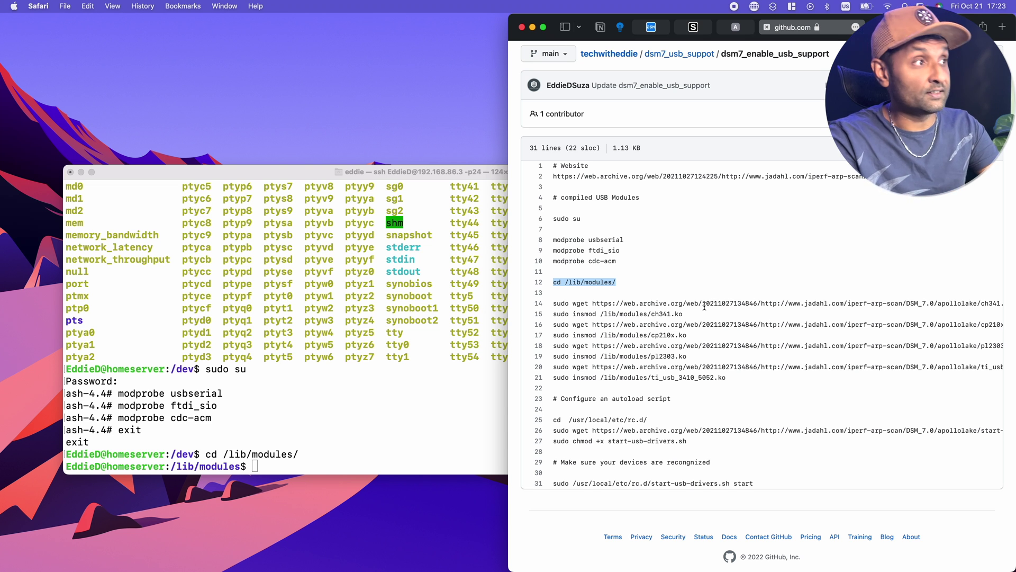
# Step: Download the ch341.ko driver with wget and load it with insmod
pyautogui.tripleClick(555, 303)
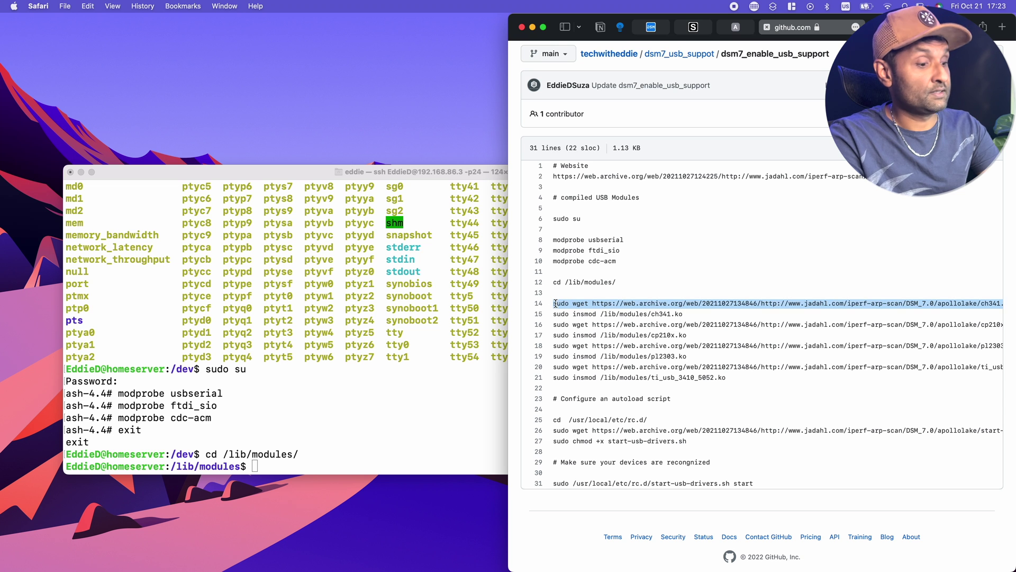
pyautogui.press('super+c')
pyautogui.press('super+Tab')
pyautogui.press('super+v')
pyautogui.press('Return')
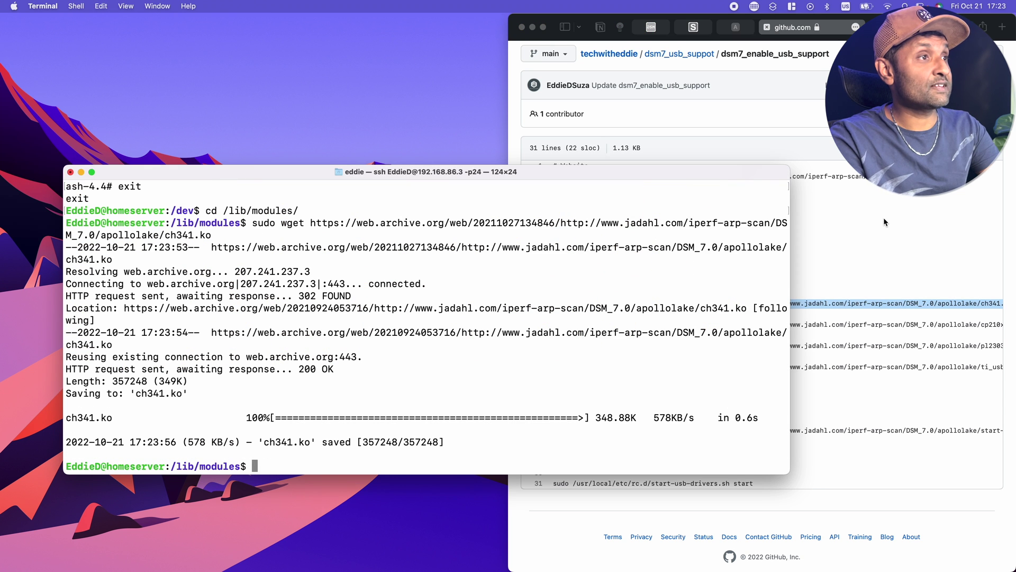
pyautogui.press('super+Tab')
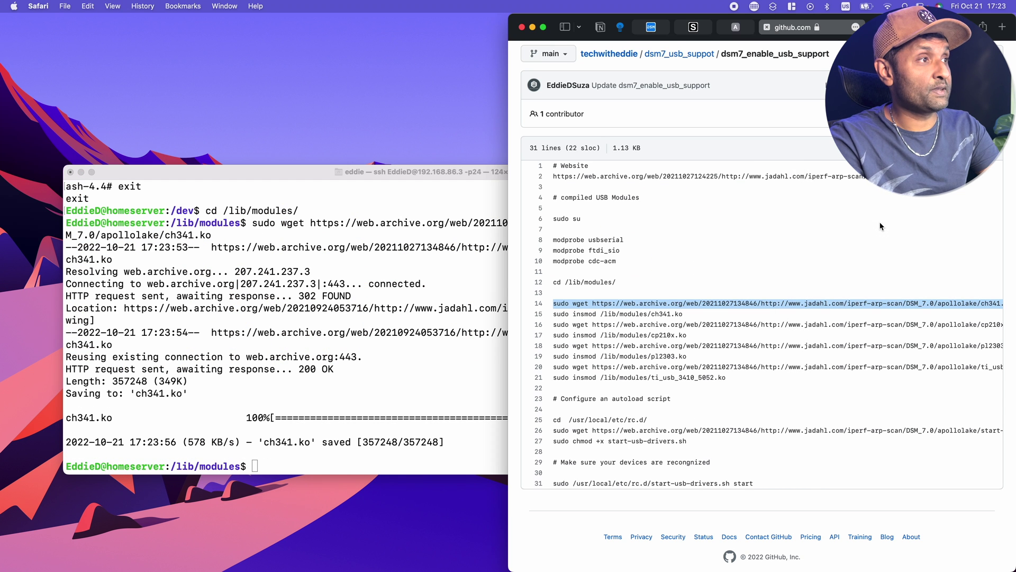
pyautogui.tripleClick(554, 316)
pyautogui.press('super+c')
pyautogui.click(382, 344)
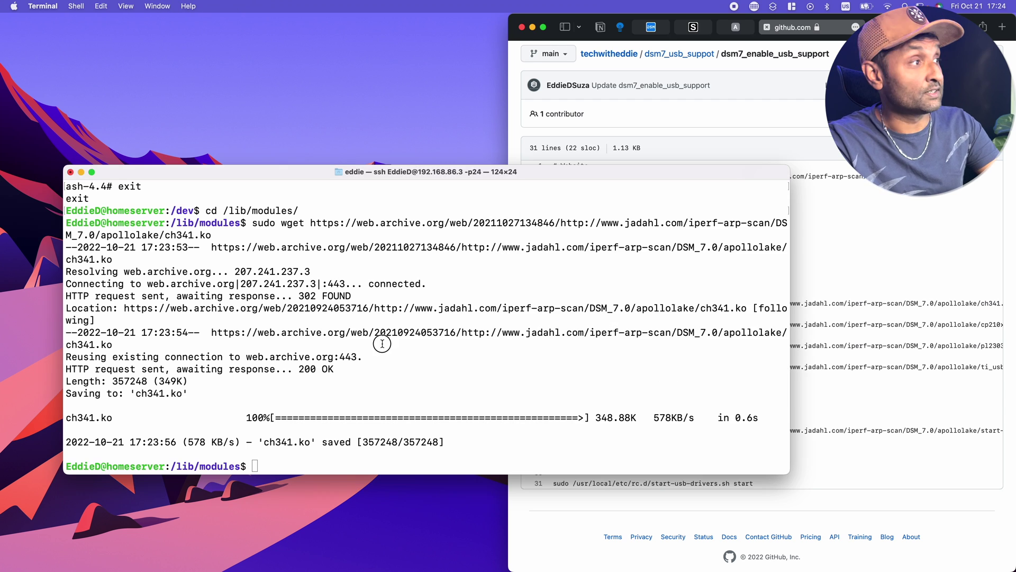
pyautogui.press('super+v')
pyautogui.press('Return')
pyautogui.press('super+Tab')
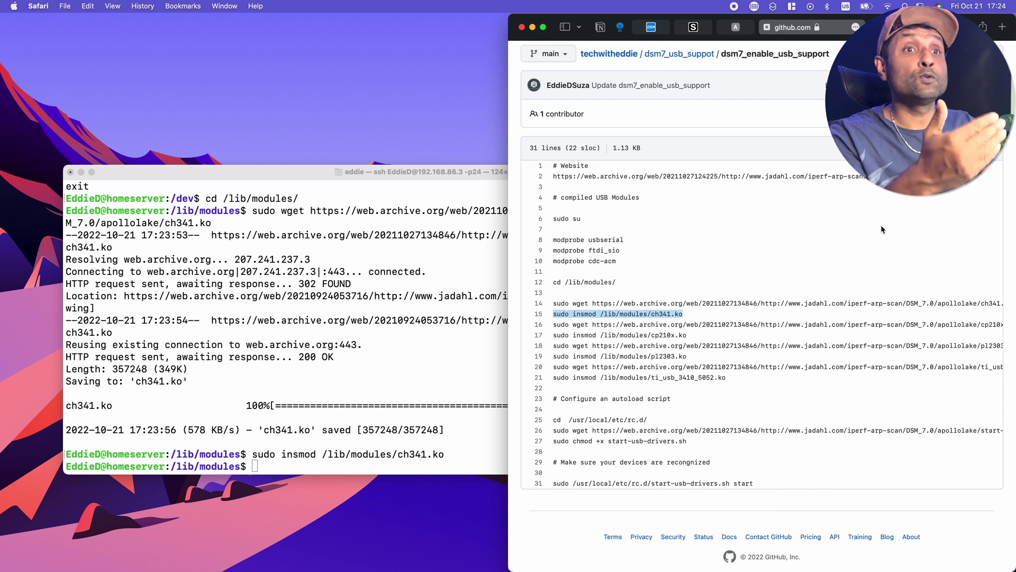
# Step: Download and insmod the cp210x and pl2303 driver modules
pyautogui.moveTo(554, 324); pyautogui.dragTo(726, 378)
pyautogui.press('super+c')
pyautogui.press('super+Tab')
pyautogui.press('super+v')
pyautogui.press('Return')
pyautogui.press('super+Tab')
pyautogui.press('super+c')
pyautogui.press('super+Tab')
pyautogui.press('super+v')
# Step: Download and insmod the ti_usb_3410_5052 driver module
pyautogui.press('super+Tab')
pyautogui.press('super+c')
pyautogui.press('super+Tab')
pyautogui.press('super+c')
pyautogui.press('super+Tab')
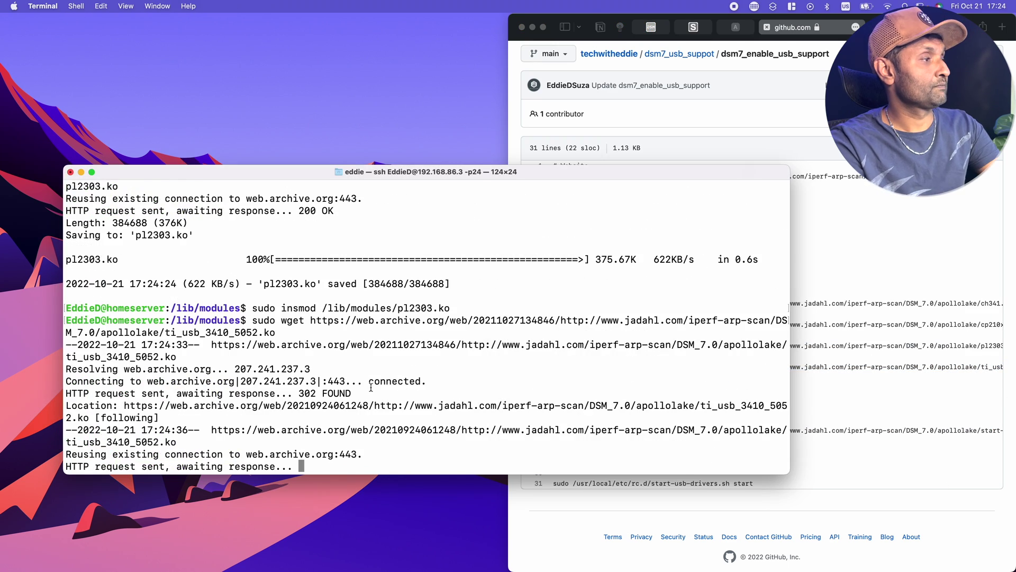
pyautogui.press('super+v')
pyautogui.press('Return')
pyautogui.press('super+Tab')
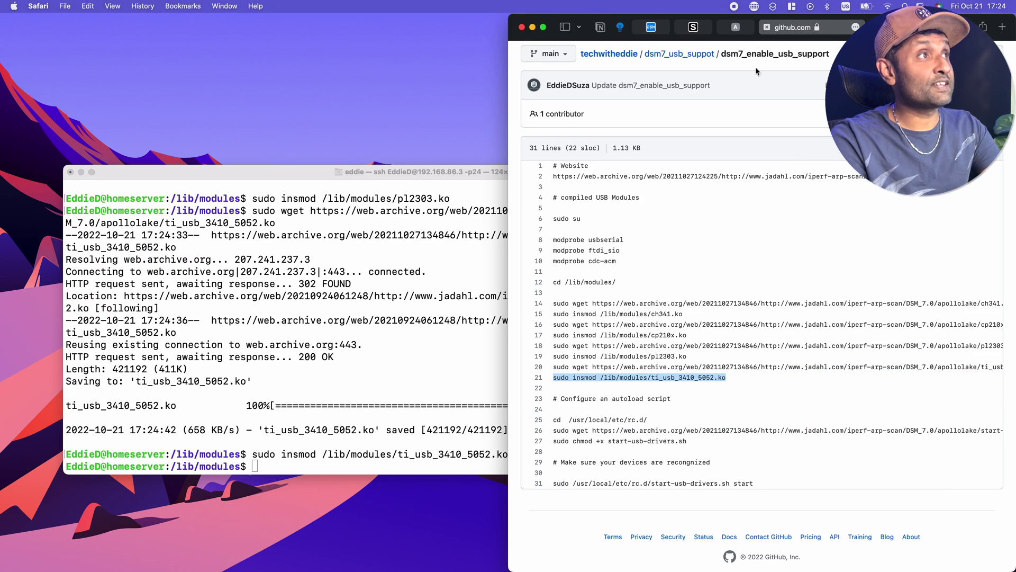
# Step: Copy the ch341.ko link from the archived armada37xx folder and start a sudo wget command
pyautogui.click(742, 26)
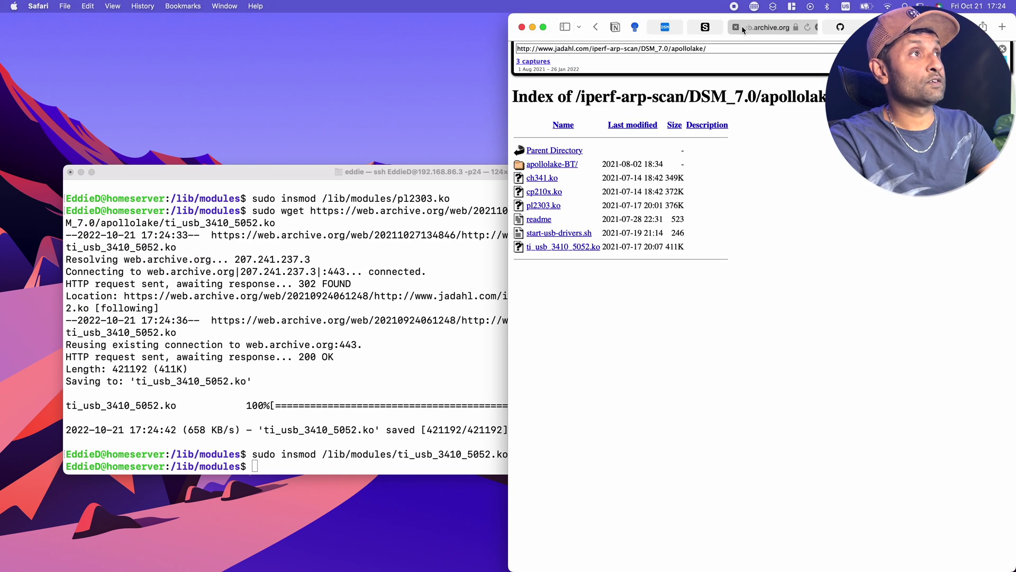
pyautogui.click(560, 157)
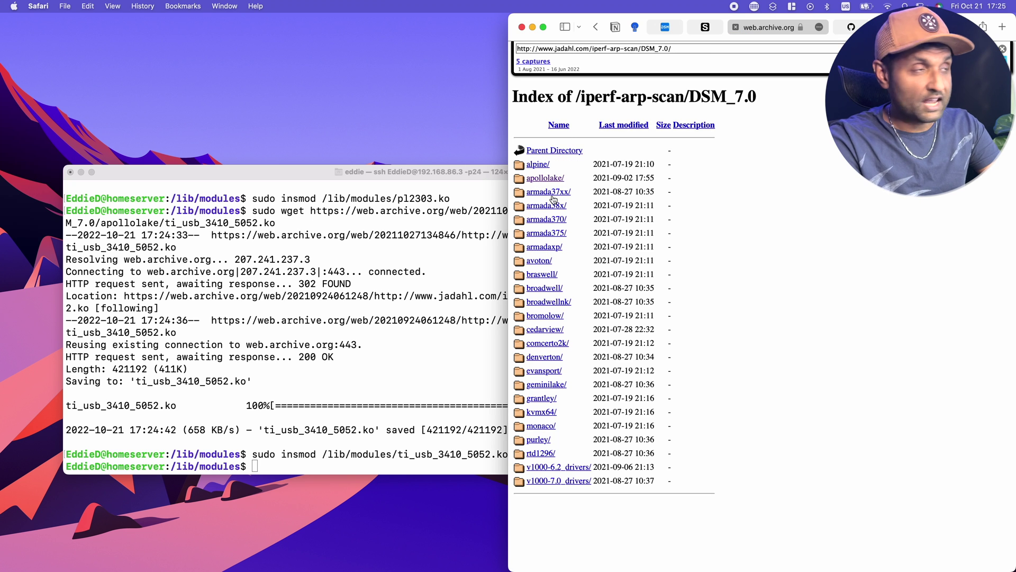
pyautogui.click(552, 192)
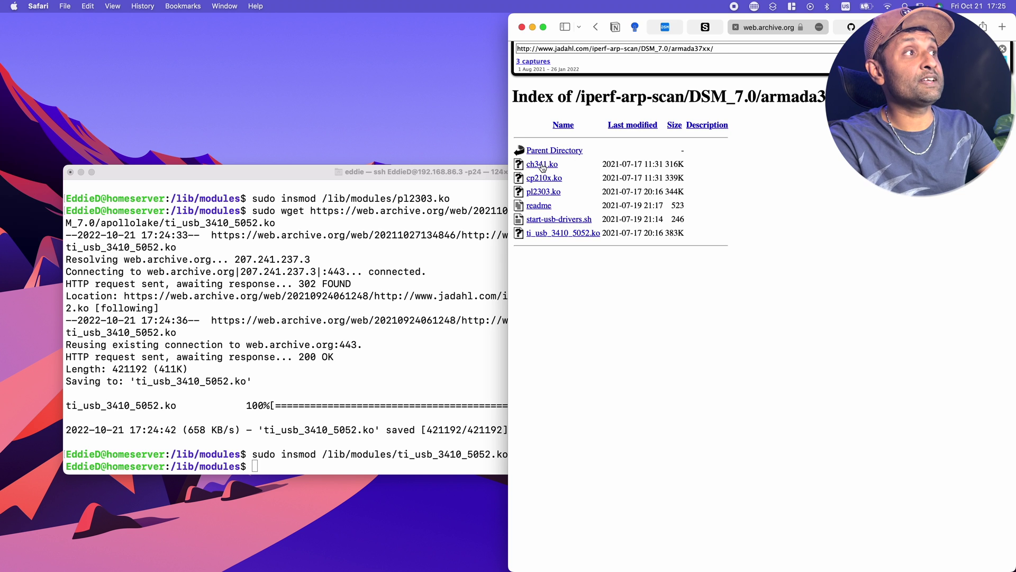
pyautogui.rightClick(543, 167)
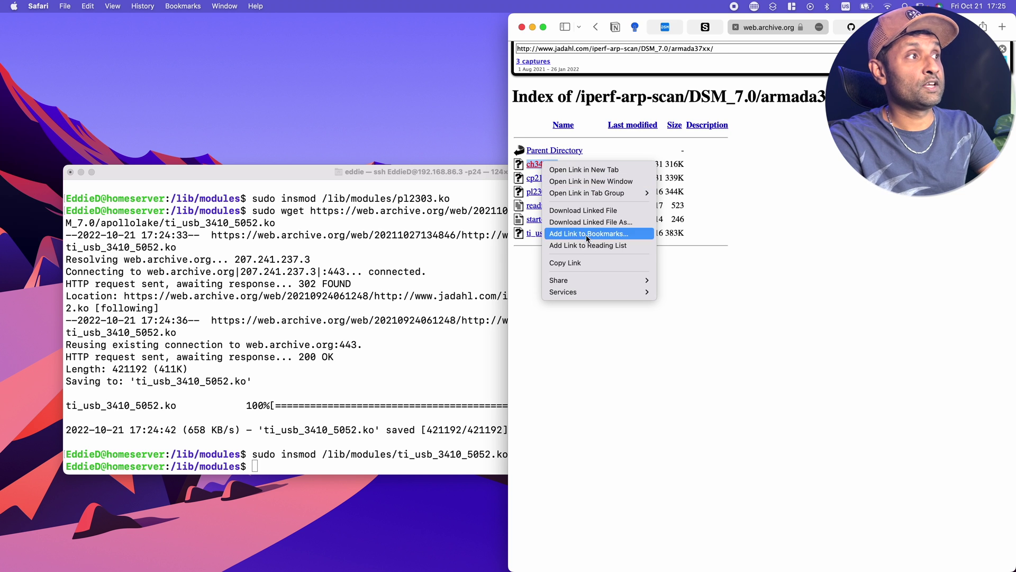
pyautogui.click(579, 267)
pyautogui.click(379, 320)
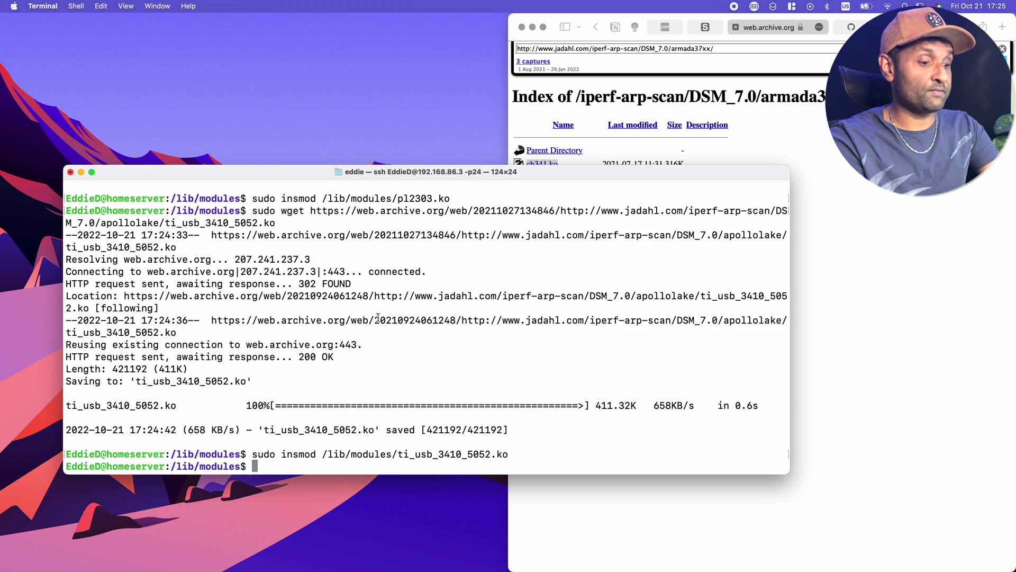
pyautogui.write('sudo wget')
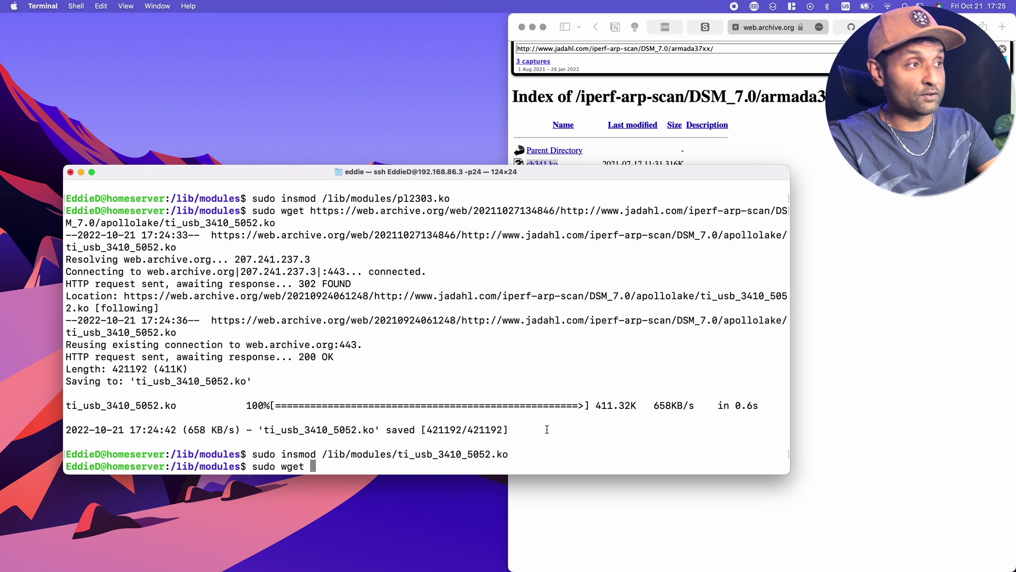
# Step: Erase the unfinished sudo wget command at the shell prompt
pyautogui.click(904, 207)
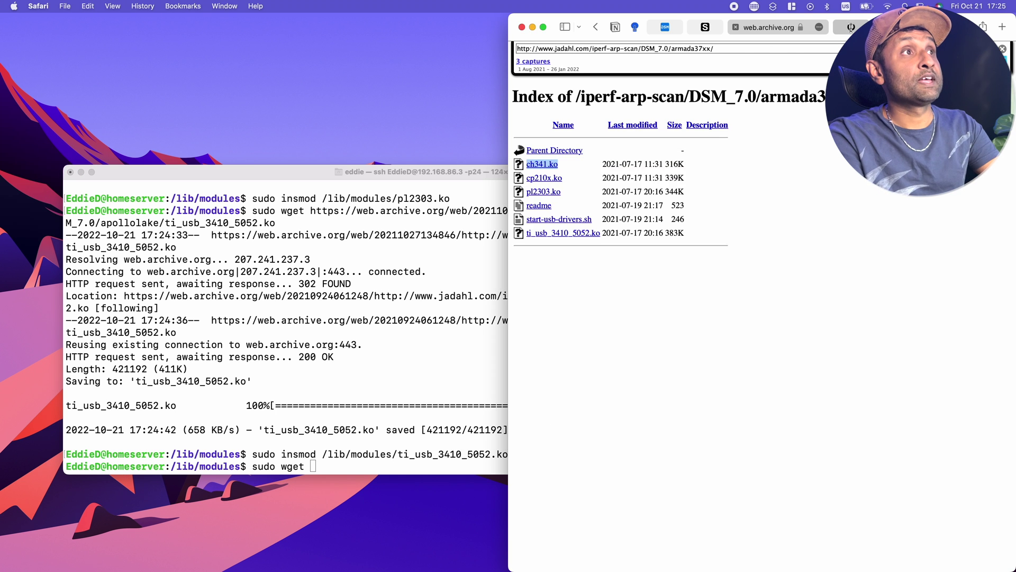
pyautogui.click(851, 27)
pyautogui.scroll(-1, 742, 235)
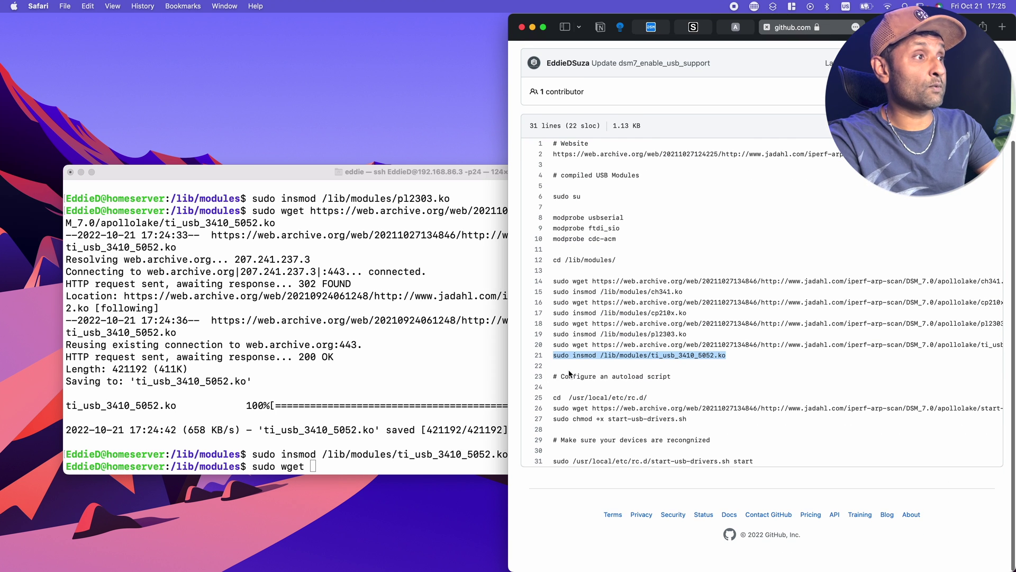
pyautogui.click(481, 391)
pyautogui.press('BackSpace')
pyautogui.press('BackSpace')
pyautogui.press('BackSpace')
pyautogui.press('BackSpace')
pyautogui.press('BackSpace')
pyautogui.press('BackSpace')
pyautogui.press('BackSpace')
pyautogui.press('BackSpace')
pyautogui.press('BackSpace')
pyautogui.press('BackSpace')
# Step: Change into /usr/local/etc/rc.d using the script's cd line
pyautogui.press('super+Tab')
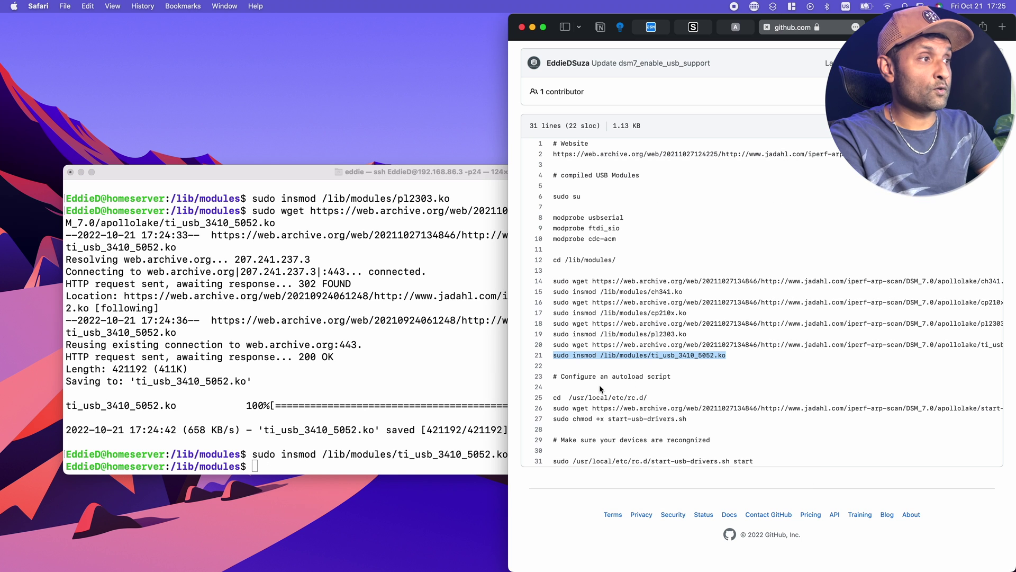
pyautogui.moveTo(555, 401); pyautogui.dragTo(657, 398)
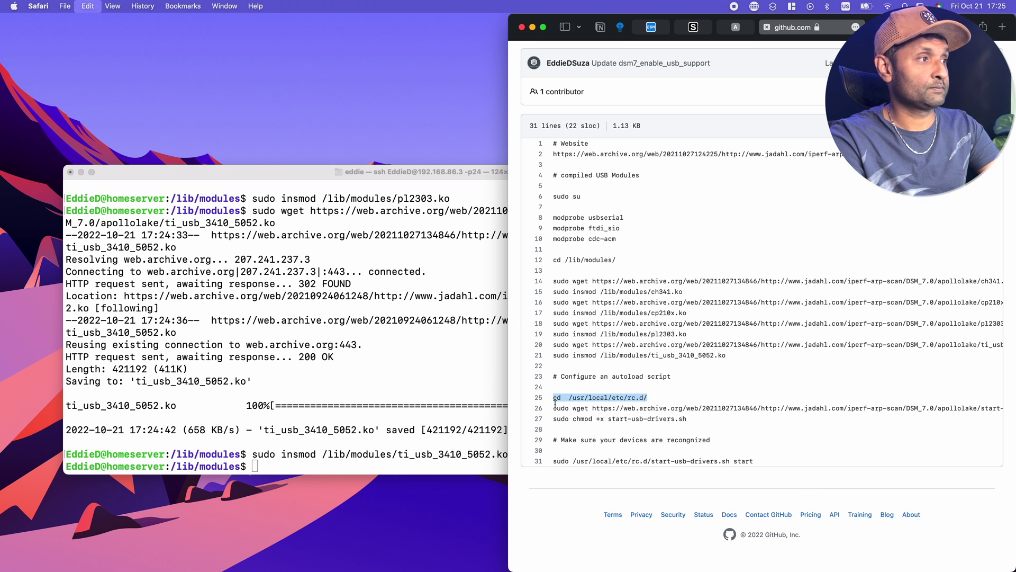
pyautogui.press('super+c')
pyautogui.click(357, 406)
pyautogui.press('super+v')
pyautogui.press('Return')
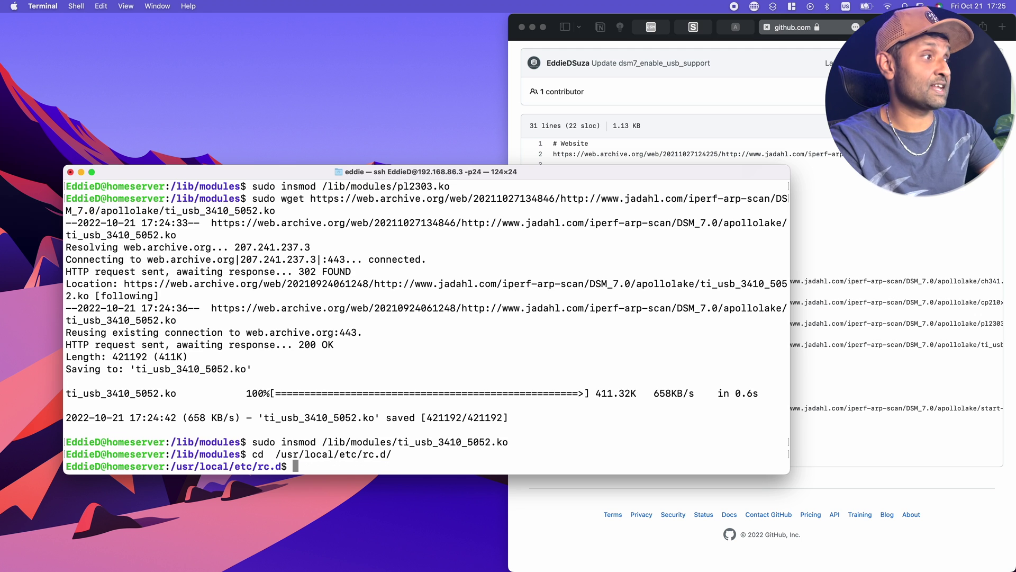
# Step: Download start-usb-drivers.sh into rc.d with wget
pyautogui.press('super+Tab')
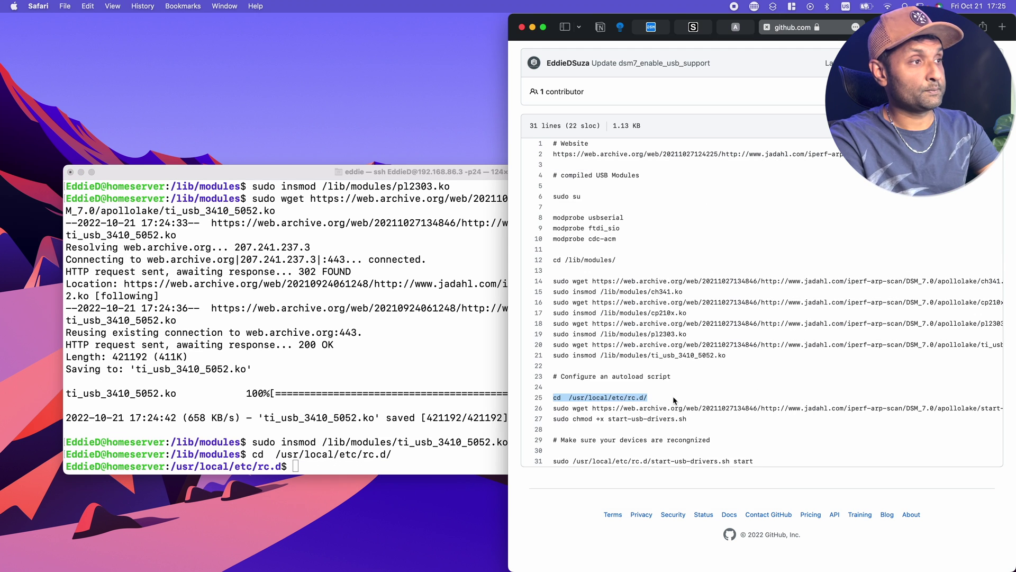
pyautogui.moveTo(553, 408); pyautogui.dragTo(1003, 407)
pyautogui.press('super+c')
pyautogui.press('super+Tab')
pyautogui.press('super+v')
pyautogui.press('Return')
# Step: Make start-usb-drivers.sh executable with chmod +x
pyautogui.press('super+Tab')
pyautogui.moveTo(554, 418); pyautogui.dragTo(688, 418)
pyautogui.press('super+c')
pyautogui.press('super+Tab')
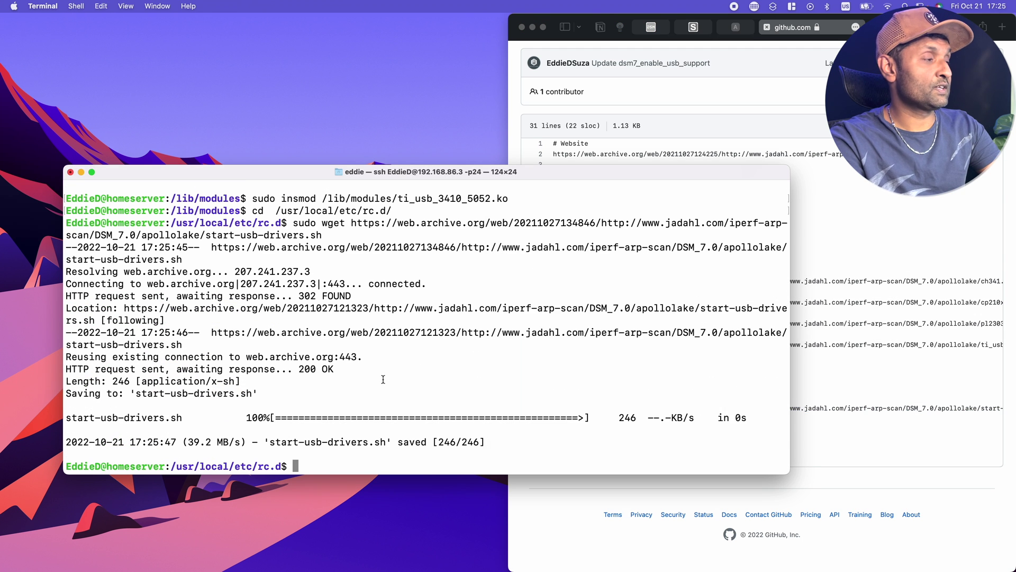
pyautogui.press('super+v')
pyautogui.press('Return')
# Step: Run start-usb-drivers.sh start to load the USB drivers
pyautogui.press('super+Tab')
pyautogui.moveTo(553, 461); pyautogui.dragTo(773, 464)
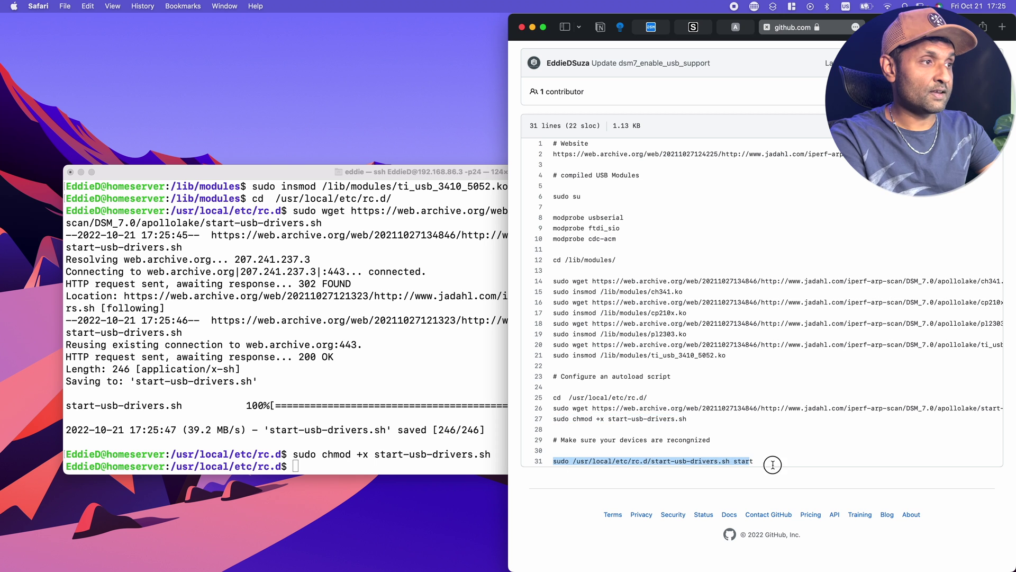
pyautogui.press('super+c')
pyautogui.press('super+Tab')
pyautogui.press('super+v')
pyautogui.press('Return')
pyautogui.press('super+Tab')
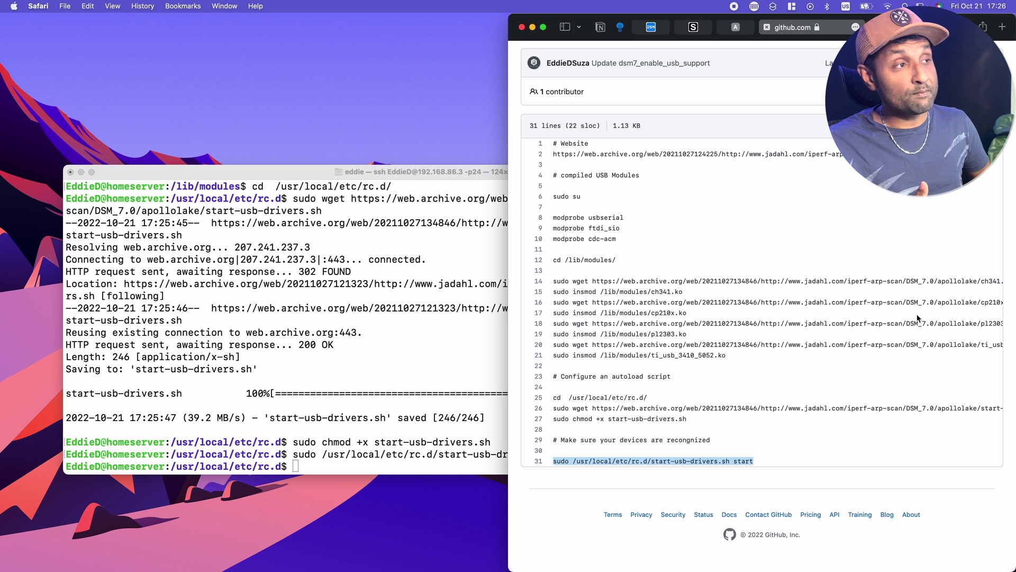
pyautogui.click(430, 343)
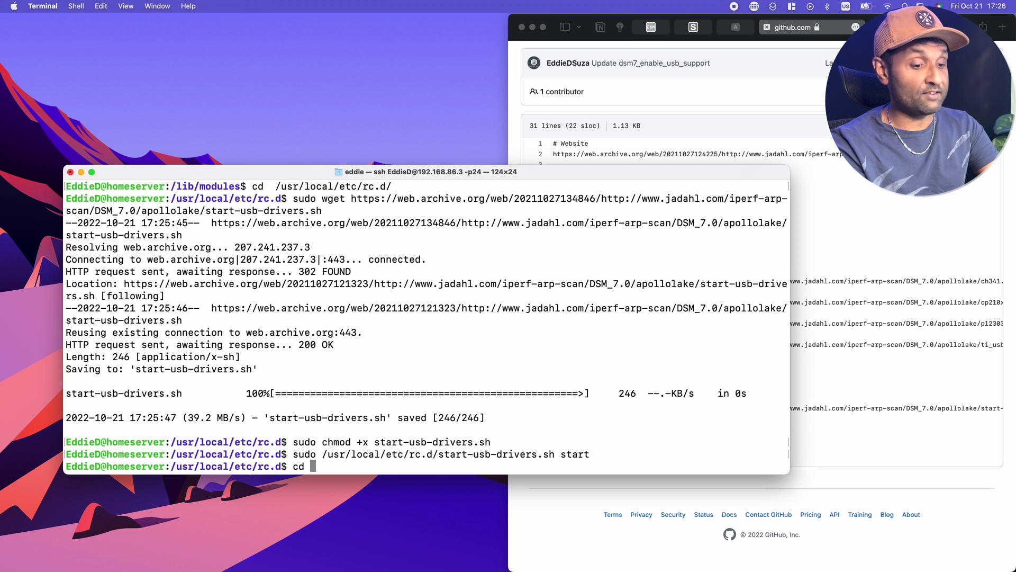
# Step: Run cd /dev and ls, then pick out ttyUSB0 in the device listing
pyautogui.write('cd /dev')
pyautogui.press('Return')
pyautogui.write('ls')
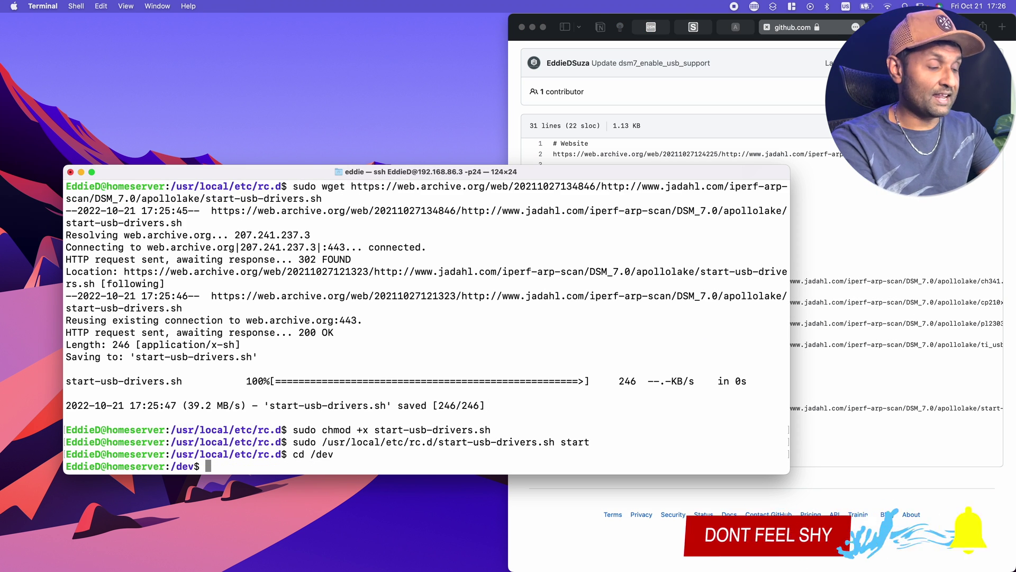
pyautogui.press('Return')
pyautogui.doubleClick(633, 283)
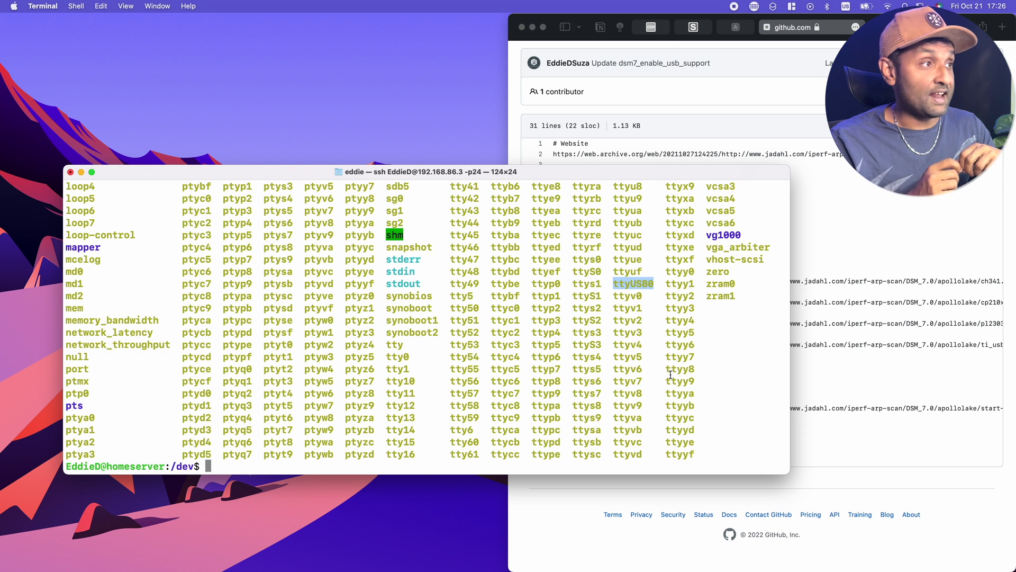
pyautogui.click(909, 239)
# Step: Copy the sudo mkdir /volume1/docker/mosquitto line from the dsm7homebridgeZ2M script to Terminal
pyautogui.moveTo(509, 176); pyautogui.dragTo(390, 204)
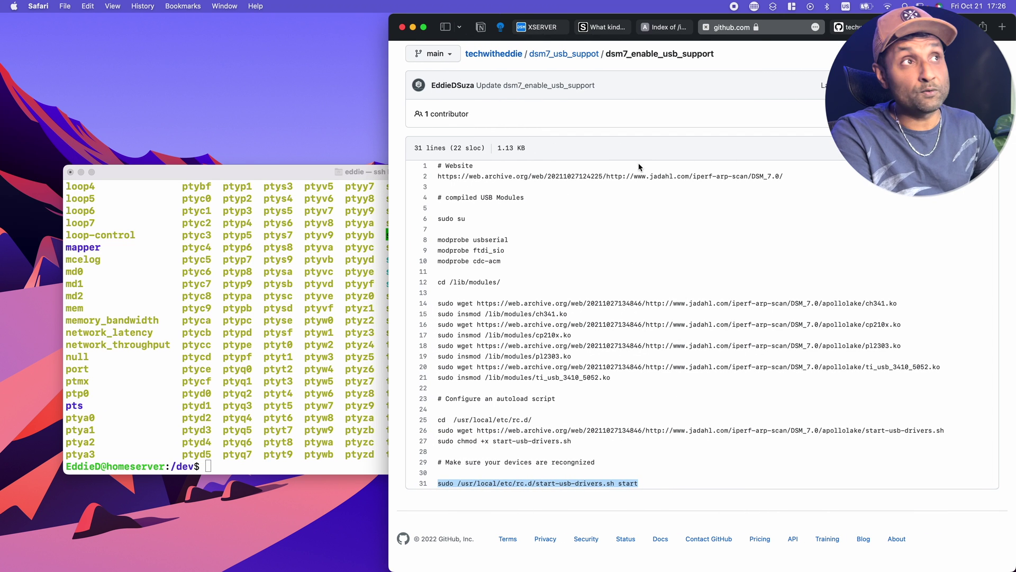
pyautogui.hotkey('ctrl', 'Tab')
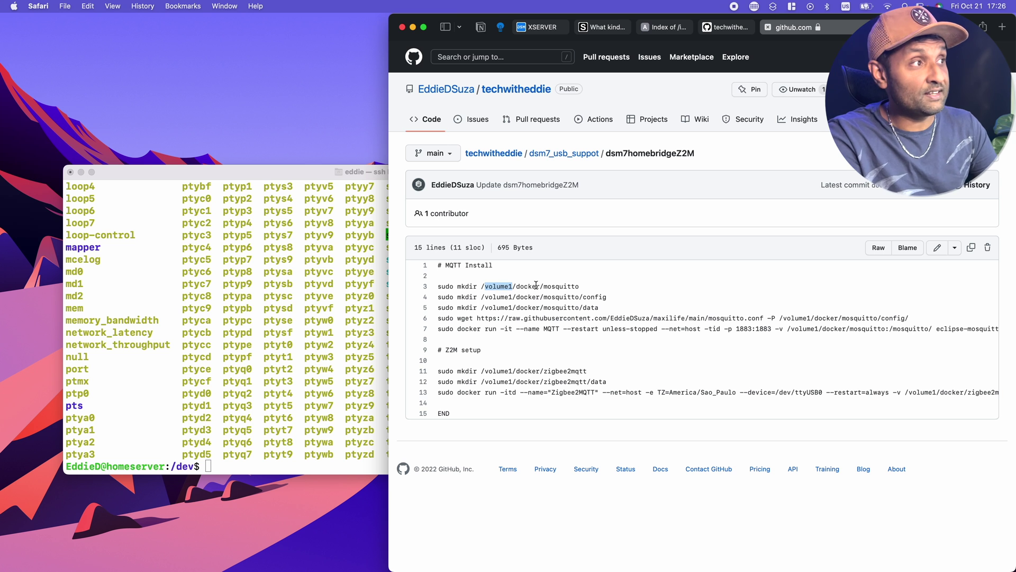
pyautogui.click(498, 285)
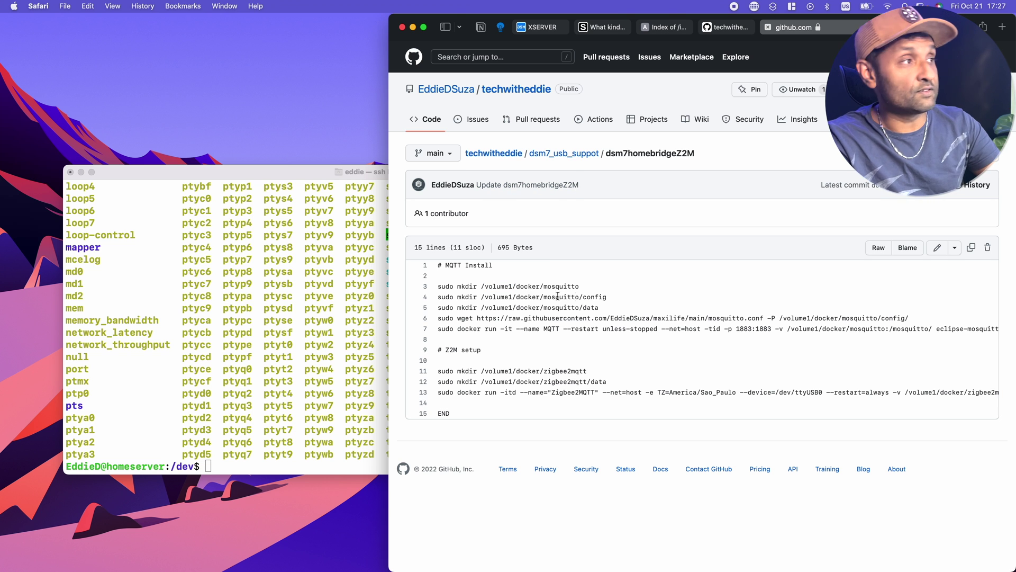
pyautogui.moveTo(430, 285); pyautogui.dragTo(624, 286)
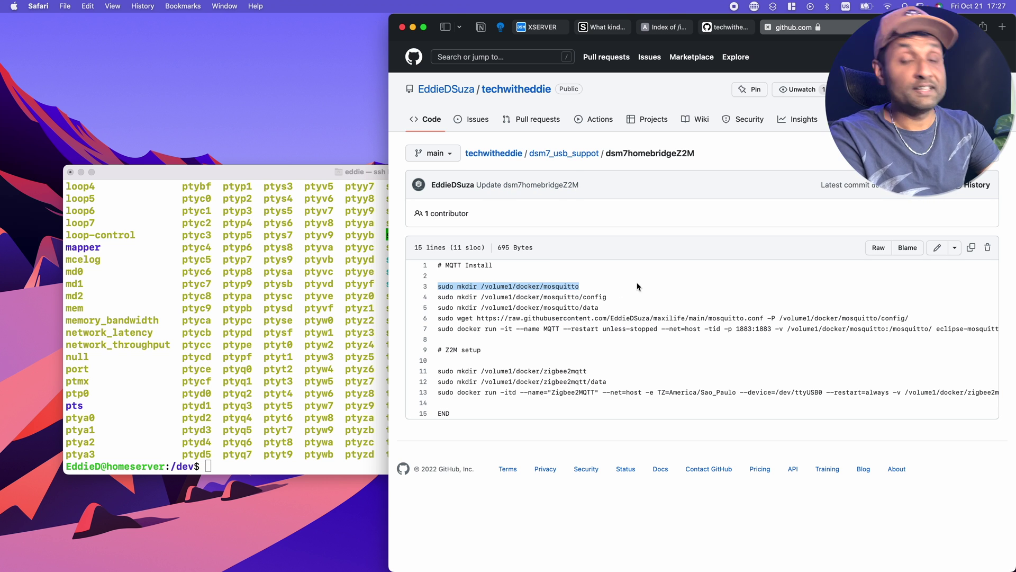
pyautogui.click(226, 349)
# Step: Create the /volume1/docker/mosquitto folder with its config and data subfolders
pyautogui.press('super+v')
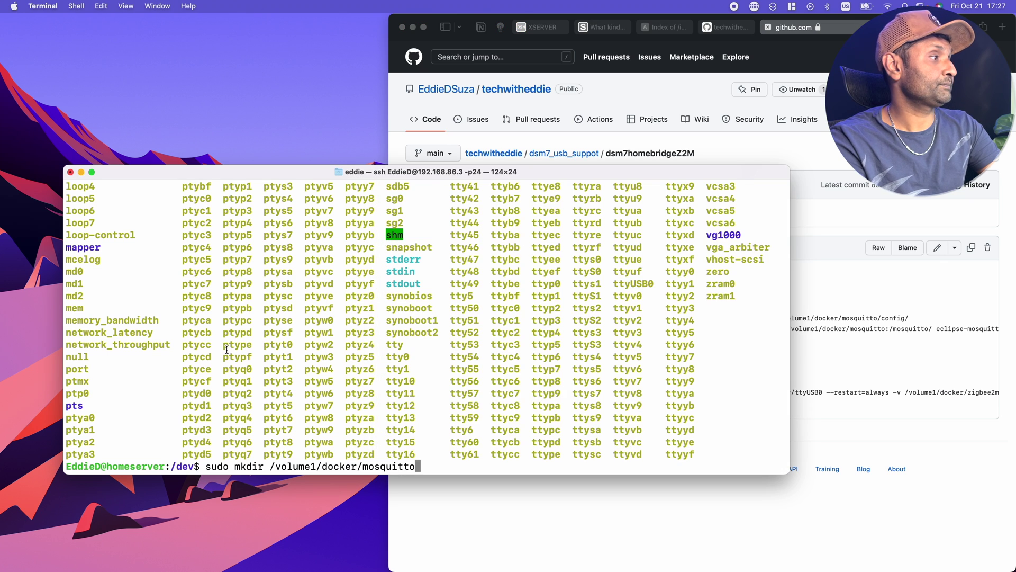
pyautogui.press('Return')
pyautogui.press('super+Tab')
pyautogui.press('super+c')
pyautogui.press('super+Tab')
pyautogui.press('super+v')
pyautogui.press('Return')
pyautogui.press('super+Tab')
pyautogui.moveTo(430, 297); pyautogui.dragTo(599, 307)
pyautogui.press('super+c')
# Step: Download mosquitto.conf into the mosquitto config folder
pyautogui.press('super+Tab')
pyautogui.press('super+v')
pyautogui.press('Return')
pyautogui.press('super+Tab')
pyautogui.click(438, 320)
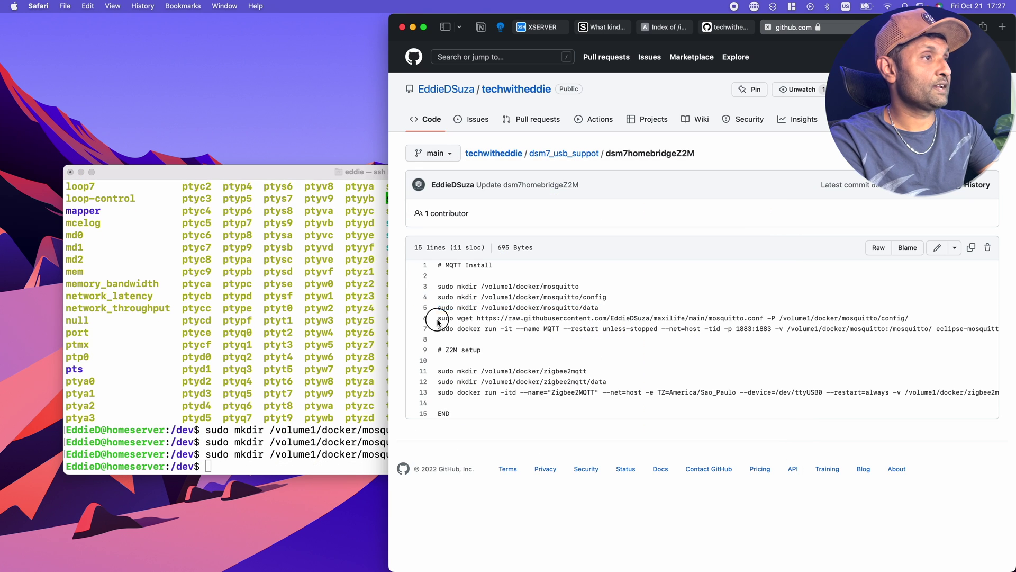
pyautogui.moveTo(437, 318); pyautogui.dragTo(913, 317)
pyautogui.press('super+c')
pyautogui.press('super+Tab')
pyautogui.press('super+v')
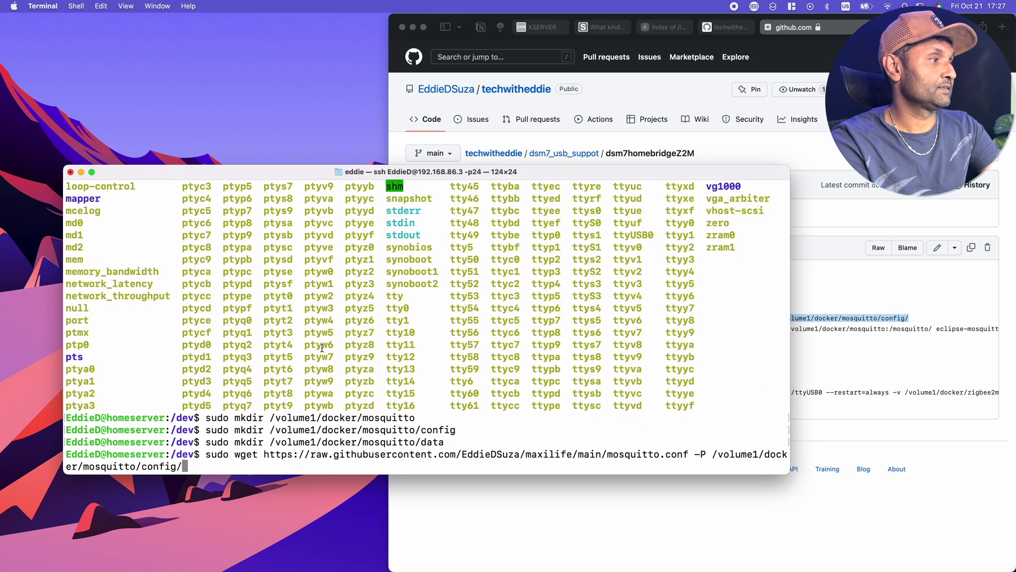
pyautogui.press('Return')
pyautogui.press('super+Tab')
# Step: Start the MQTT container from the eclipse-mosquitto image with sudo docker run
pyautogui.moveTo(438, 329); pyautogui.dragTo(1001, 329)
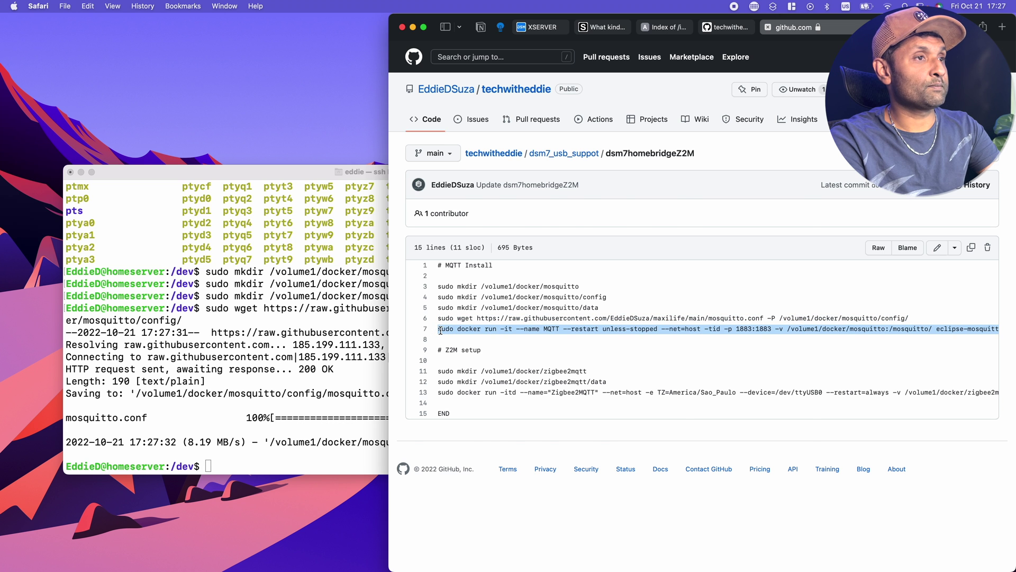
pyautogui.press('super+c')
pyautogui.press('super+Tab')
pyautogui.press('super+v')
pyautogui.press('Return')
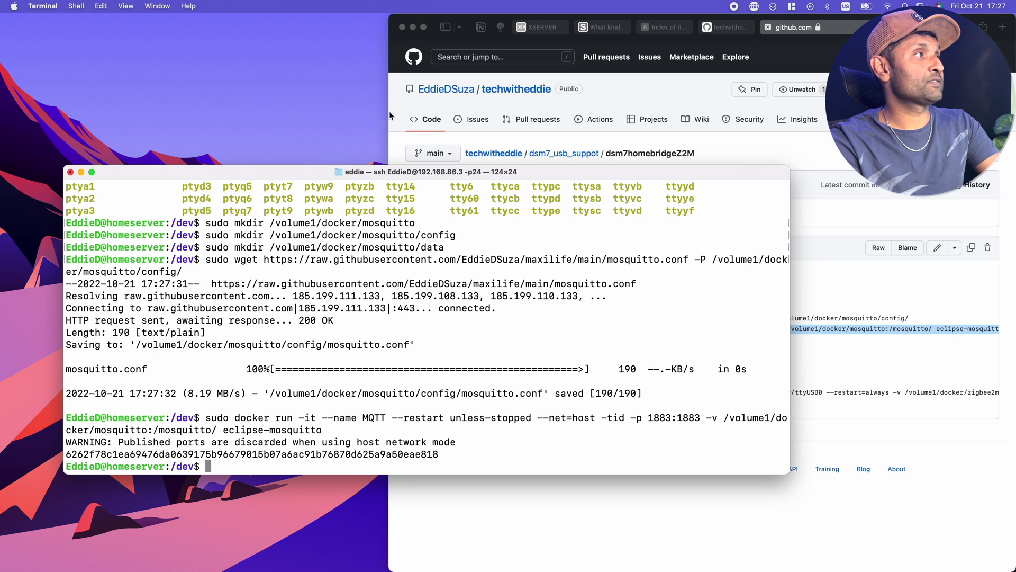
# Step: Check DSM's Docker container list to confirm the MQTT container is Running
pyautogui.press('super+Tab')
pyautogui.press('super+grave')
pyautogui.click(221, 323)
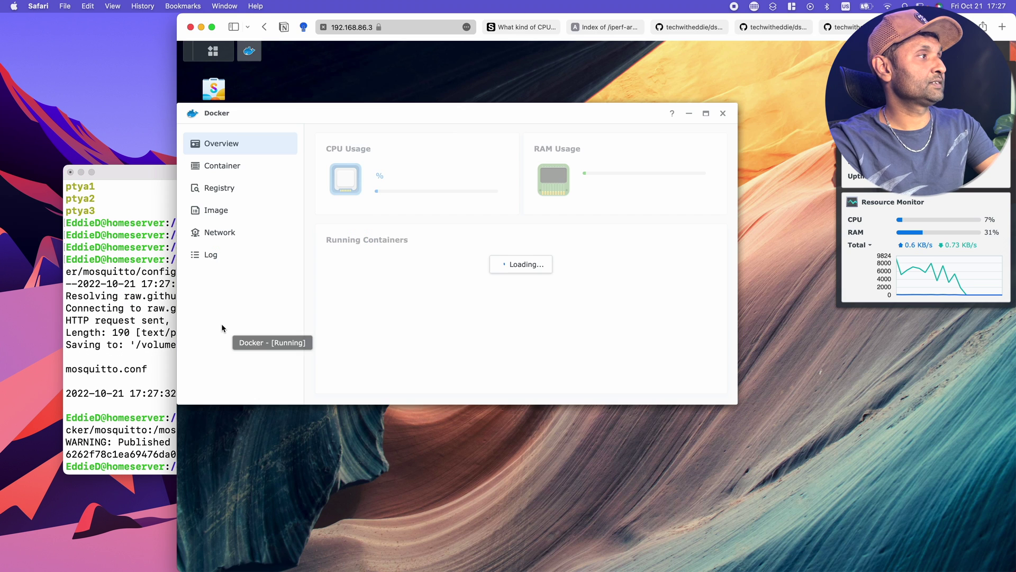
pyautogui.click(268, 173)
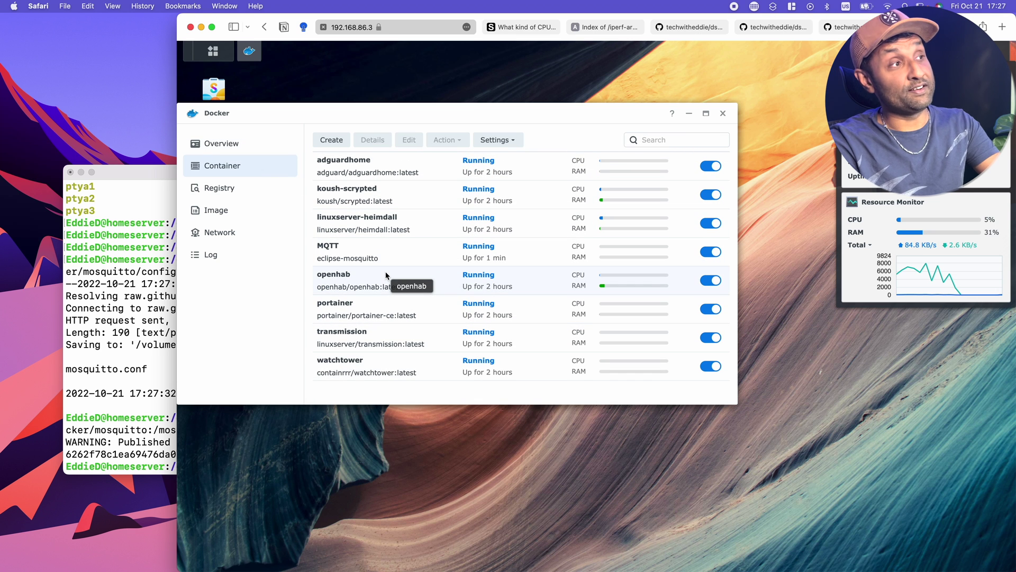
# Step: Connect MQTT Explorer to host 192.168.86.3 with blank username and password, then return to Terminal
pyautogui.moveTo(610, 276)
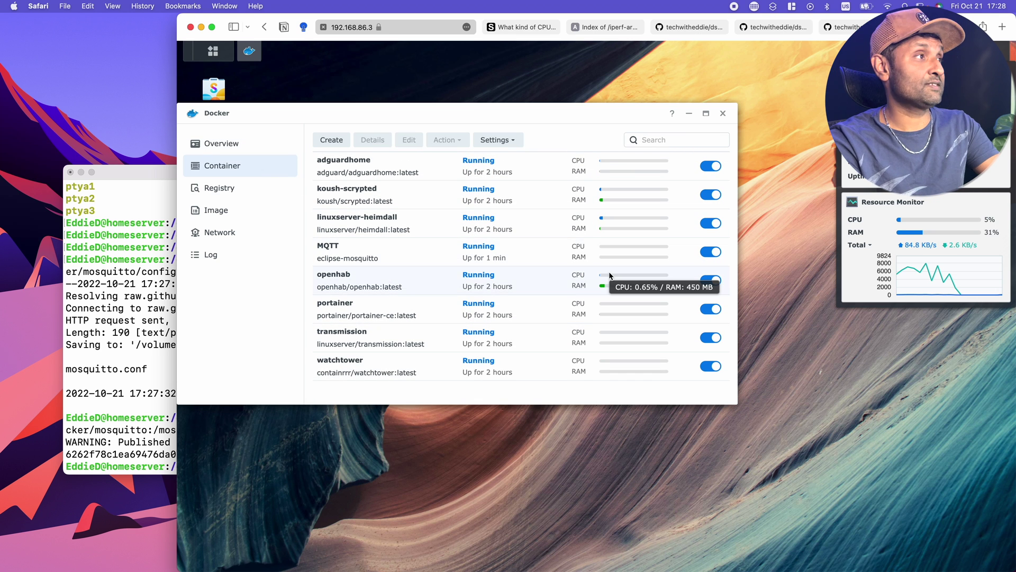
pyautogui.press('super+Tab')
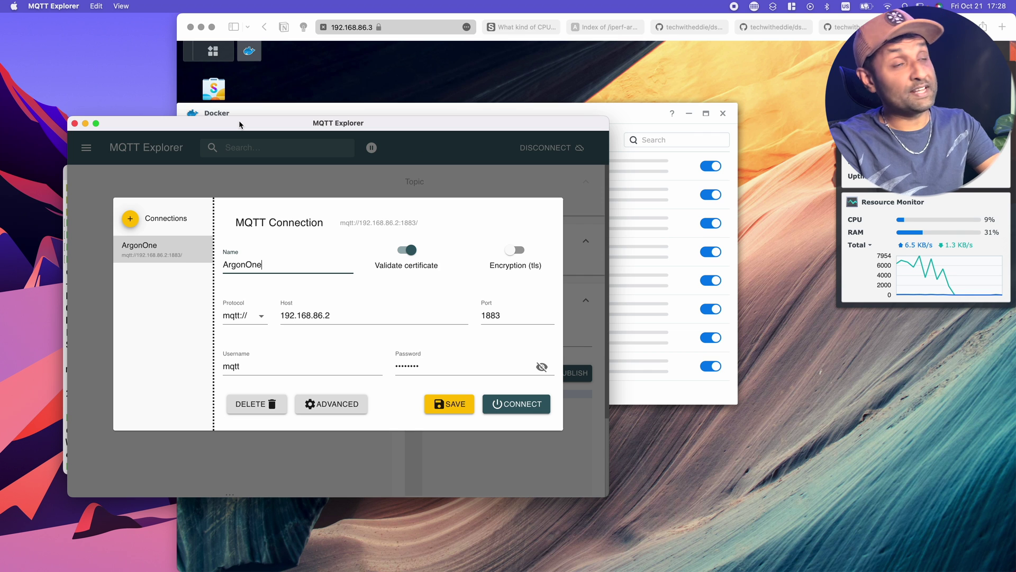
pyautogui.press('Tab')
pyautogui.press('Tab')
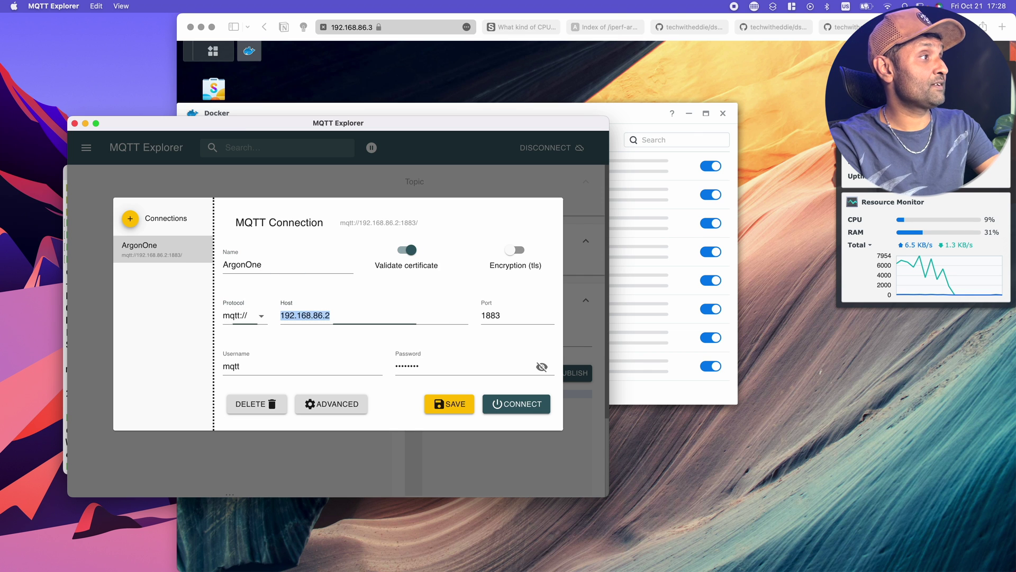
pyautogui.press('Tab')
pyautogui.press('Tab')
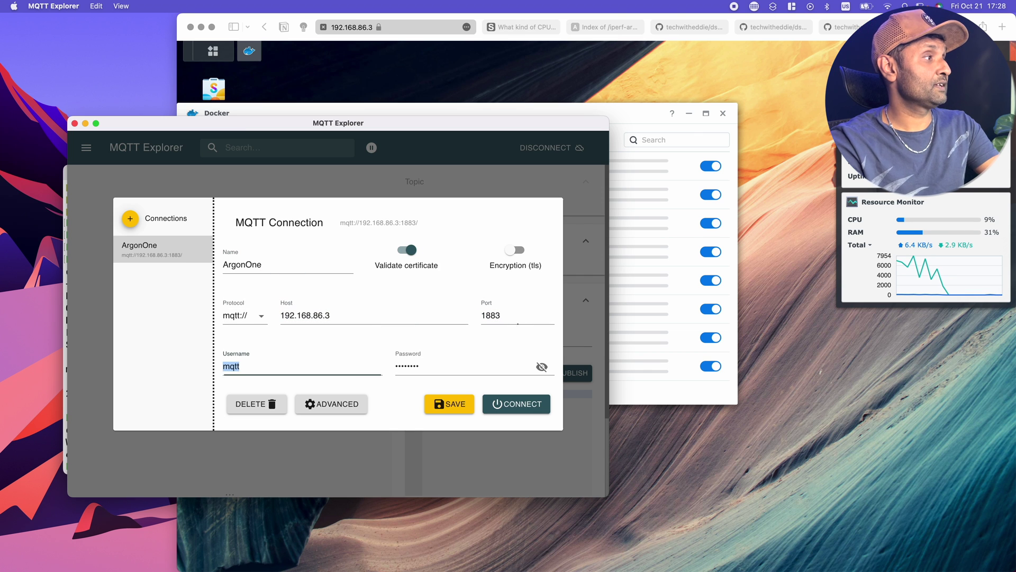
pyautogui.press('BackSpace')
pyautogui.press('Tab')
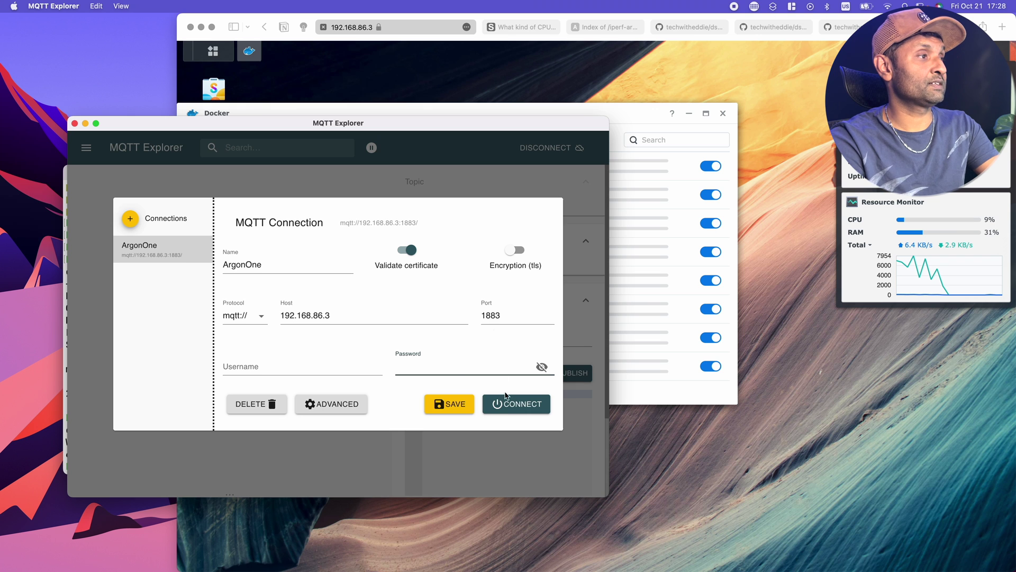
pyautogui.click(505, 397)
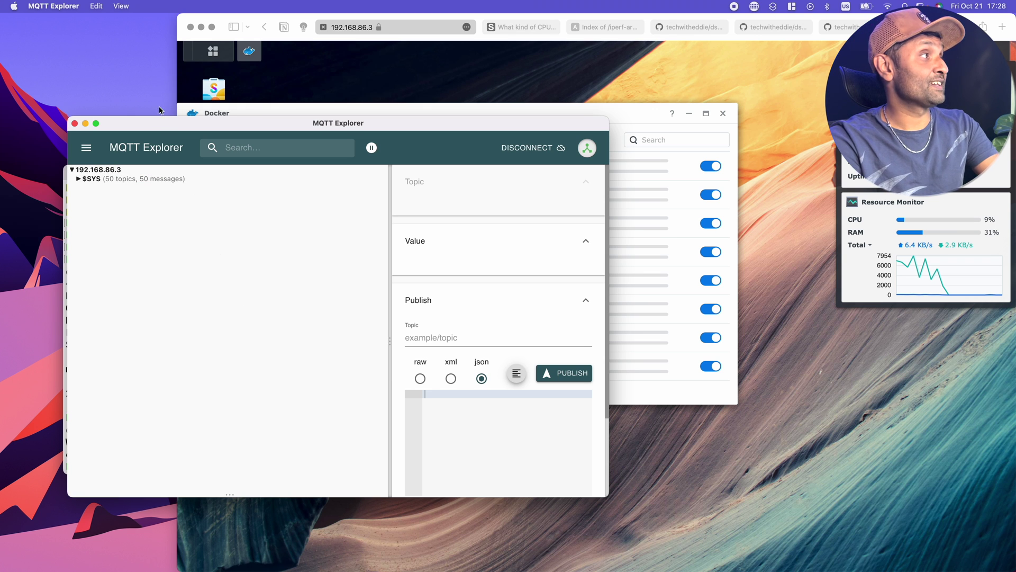
pyautogui.moveTo(161, 125); pyautogui.dragTo(198, 84)
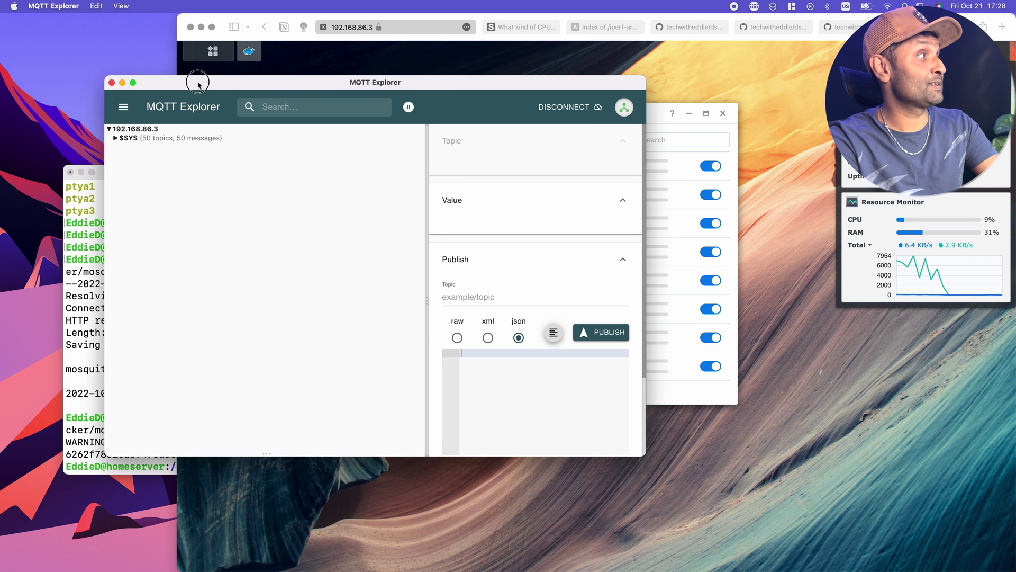
pyautogui.click(85, 211)
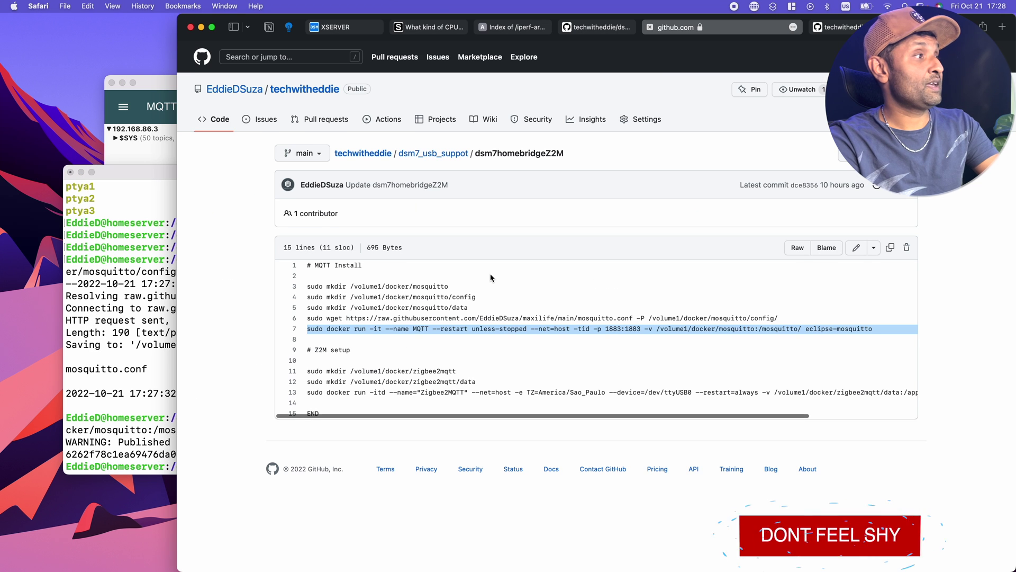
# Step: Create the zigbee2mqtt folder and its data subfolder using the line 11 mkdir command
pyautogui.moveTo(307, 371); pyautogui.dragTo(476, 370)
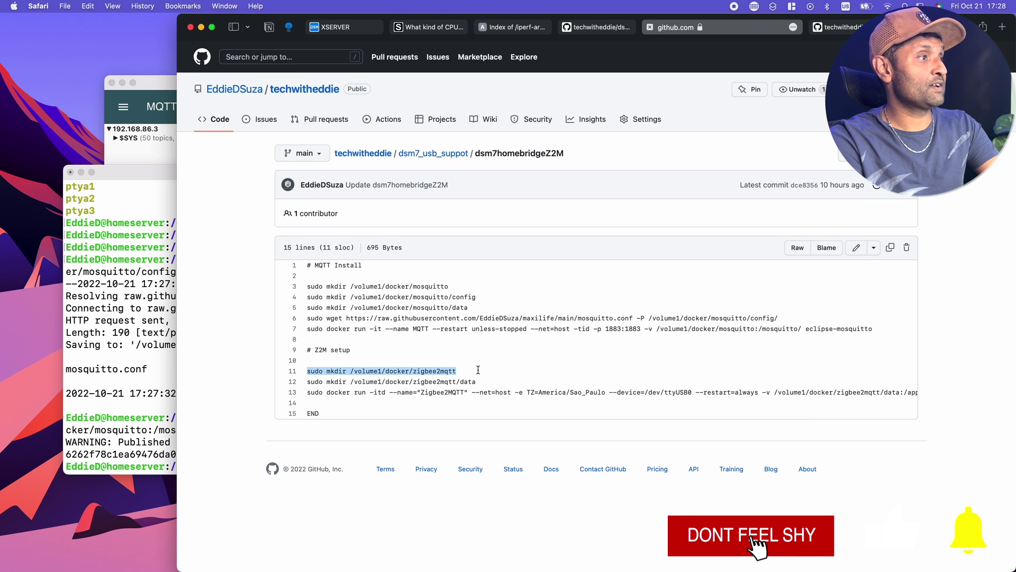
pyautogui.press('super+c')
pyautogui.click(154, 344)
pyautogui.press('super+v')
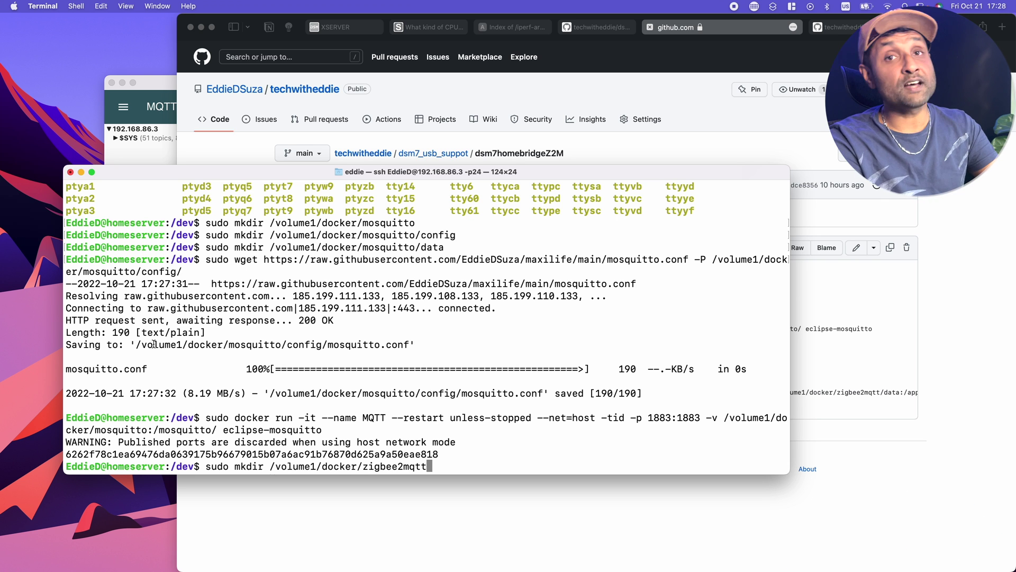
pyautogui.press('Return')
pyautogui.press('Return')
pyautogui.press('super+Tab')
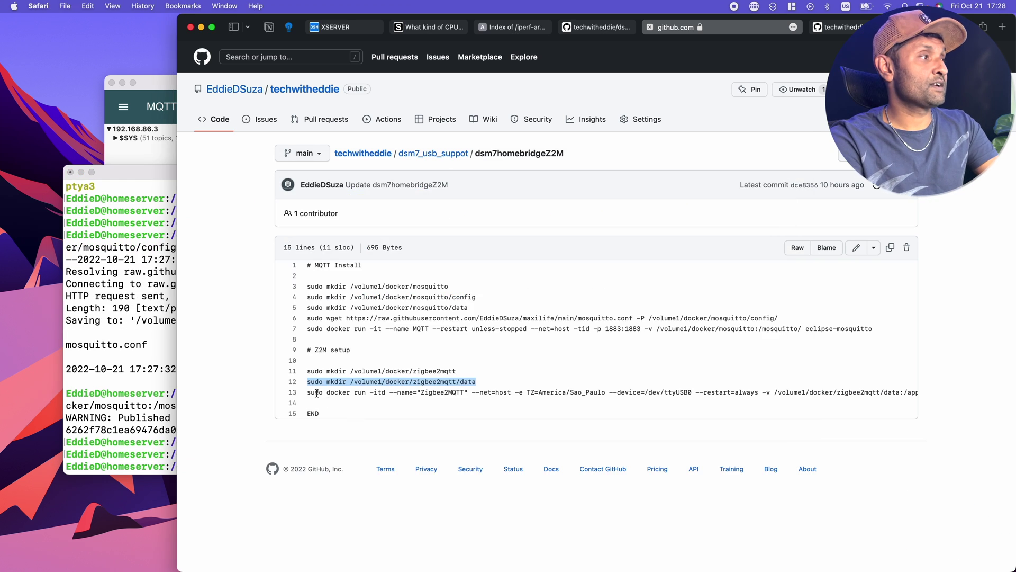
# Step: Launch the Zigbee2MQTT container from koenkk/zigbee2mqtt:latest with device /dev/ttyUSB0
pyautogui.tripleClick(309, 392)
pyautogui.click(143, 410)
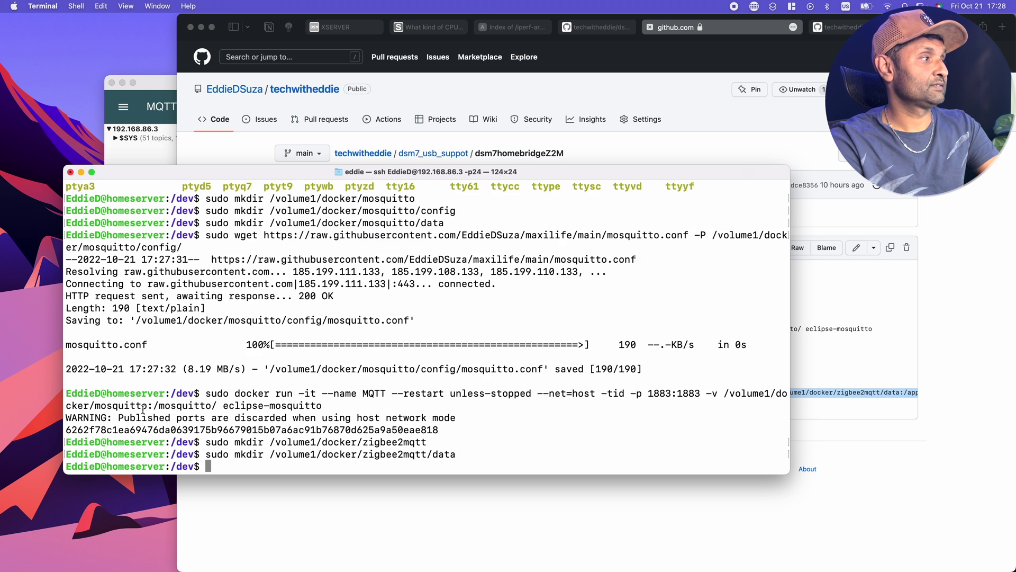
pyautogui.press('super+v')
pyautogui.press('Return')
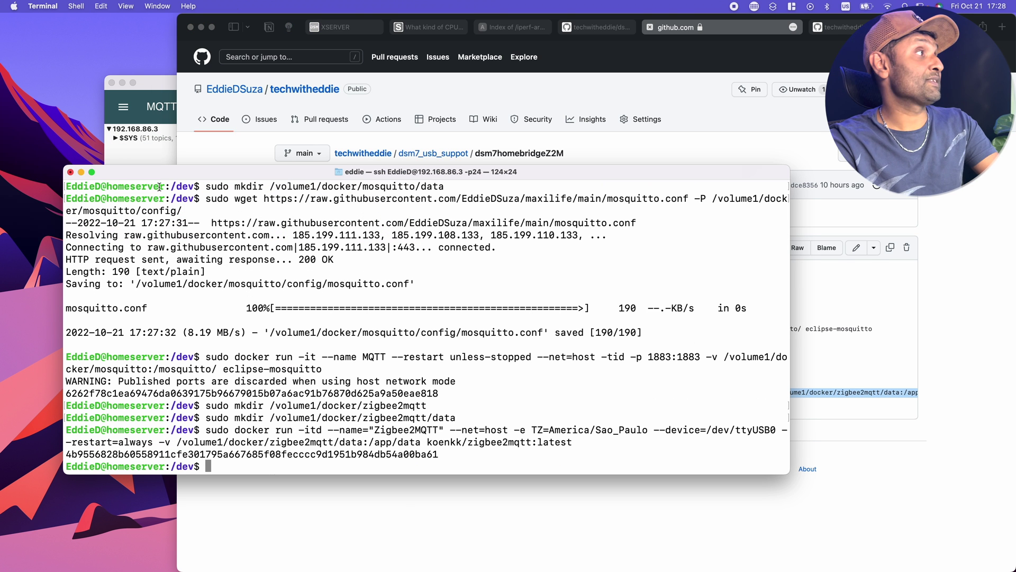
pyautogui.click(407, 101)
pyautogui.click(352, 29)
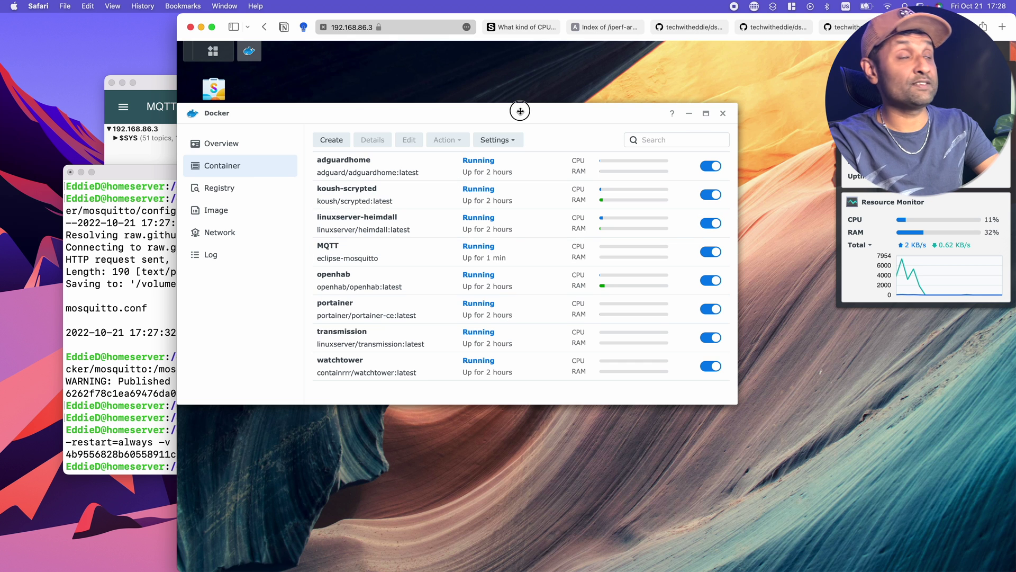
# Step: Stop the Zigbee2MQTT container in DSM's Docker
pyautogui.moveTo(521, 111); pyautogui.dragTo(585, 115)
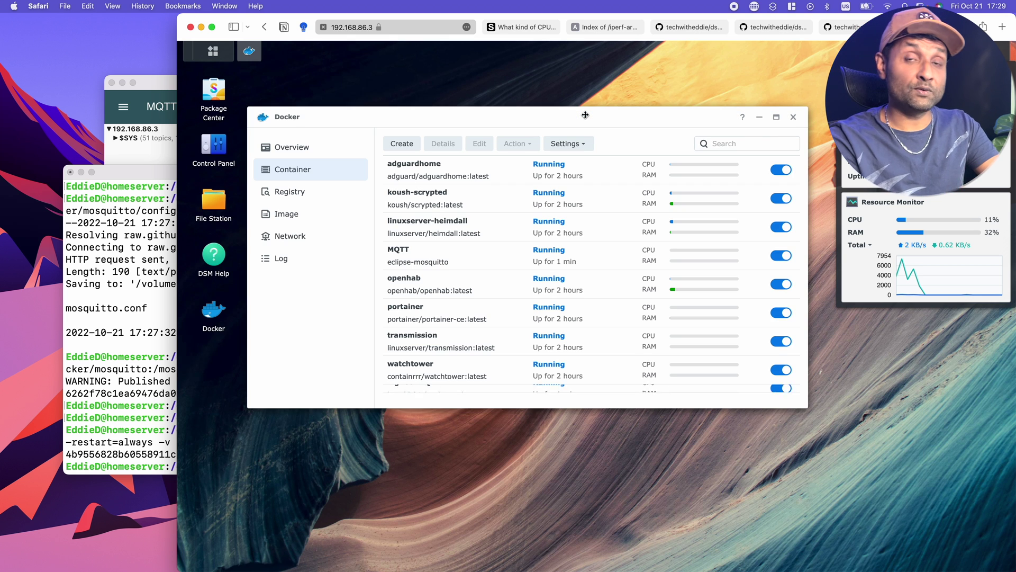
pyautogui.scroll(-1, 699, 190)
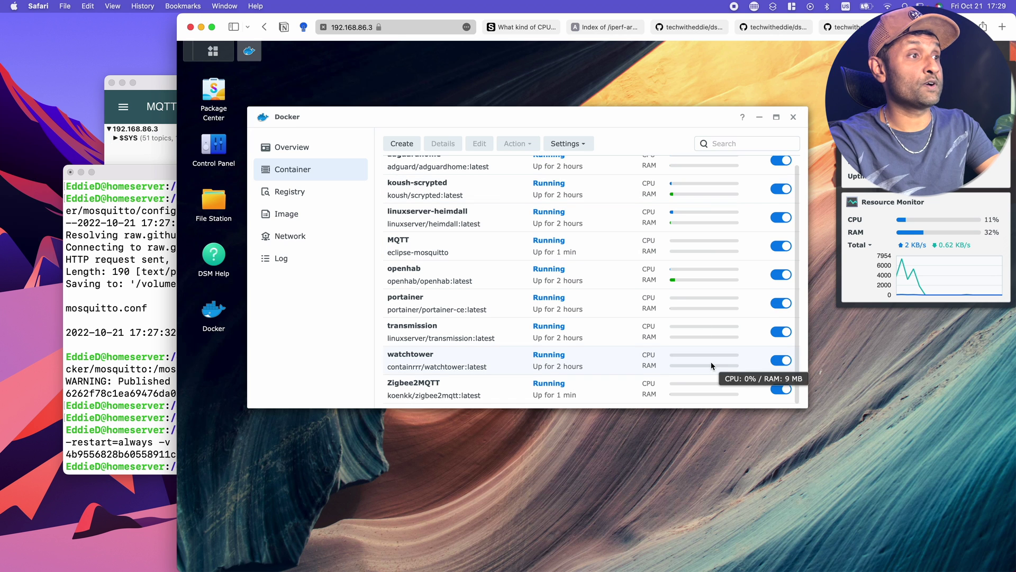
pyautogui.click(778, 389)
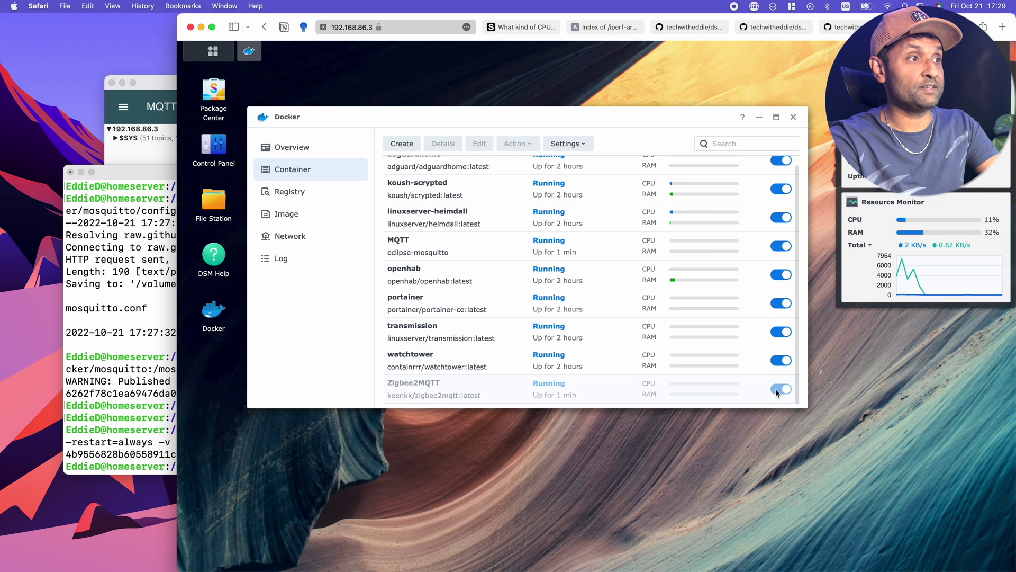
# Step: Open docker/zigbee2mqtt/data/configuration.yaml in Text Editor and view the GitHub reference config
pyautogui.click(211, 205)
pyautogui.doubleClick(340, 326)
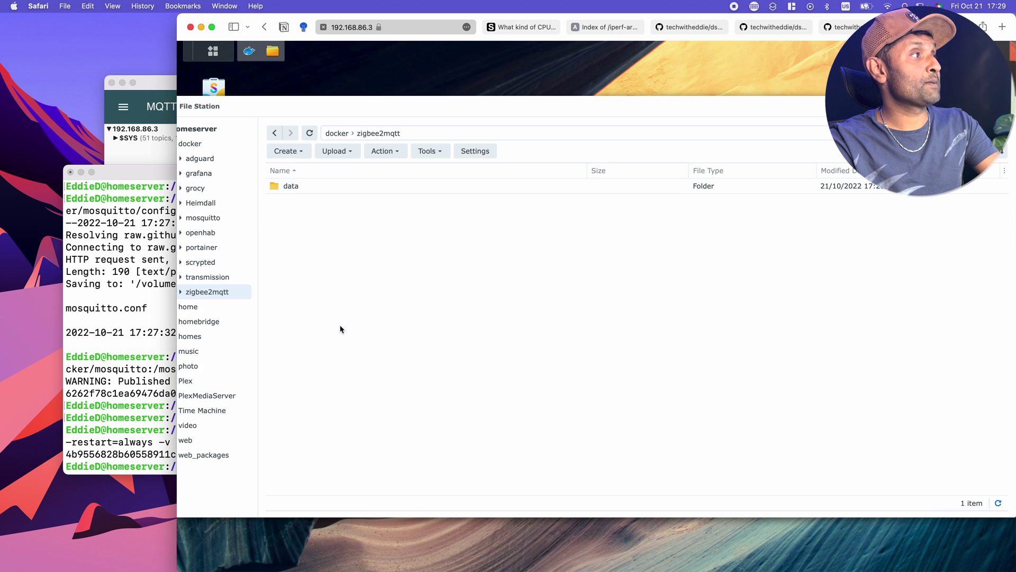
pyautogui.doubleClick(326, 187)
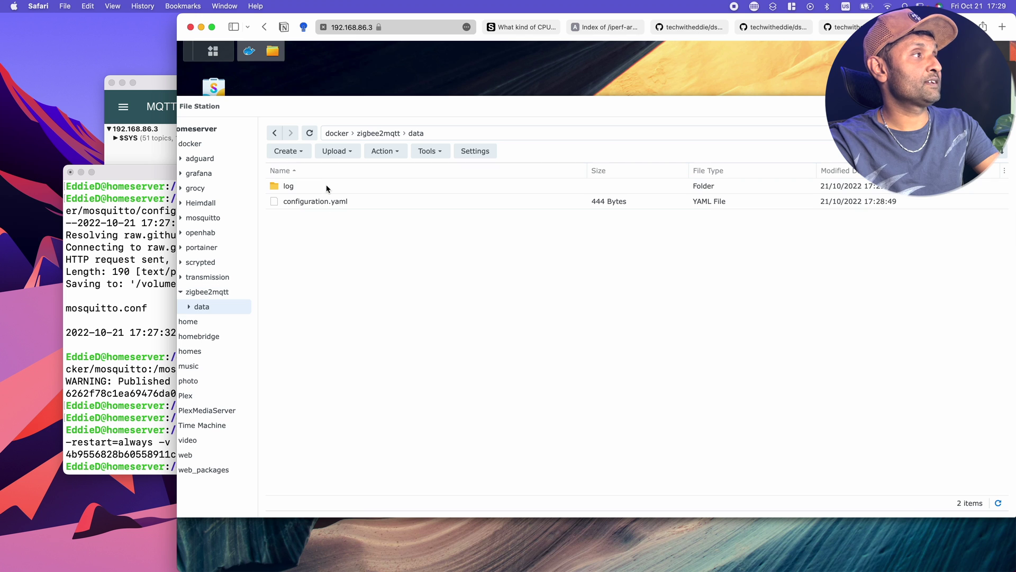
pyautogui.doubleClick(358, 203)
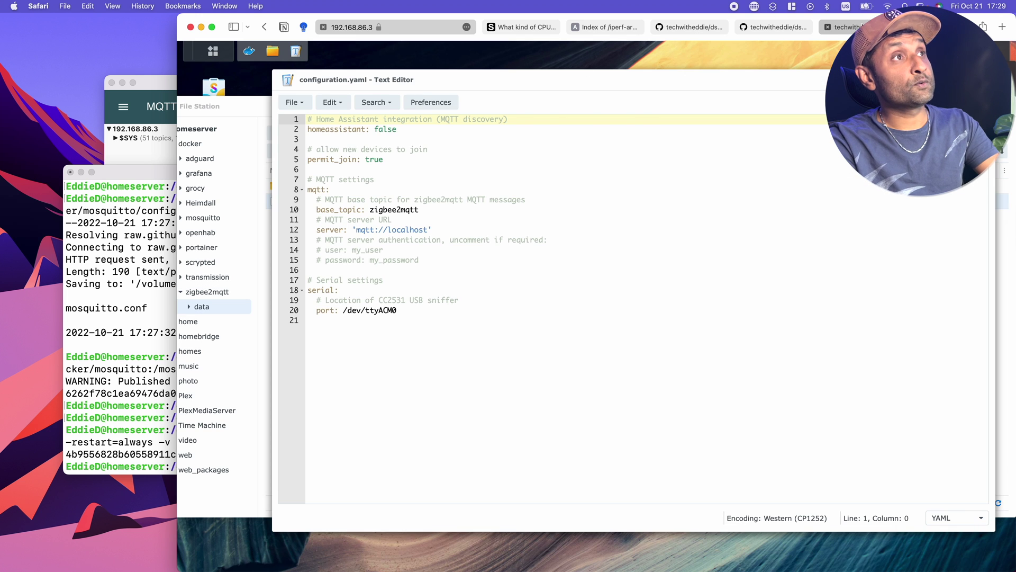
pyautogui.click(847, 27)
pyautogui.scroll(-4, 691, 319)
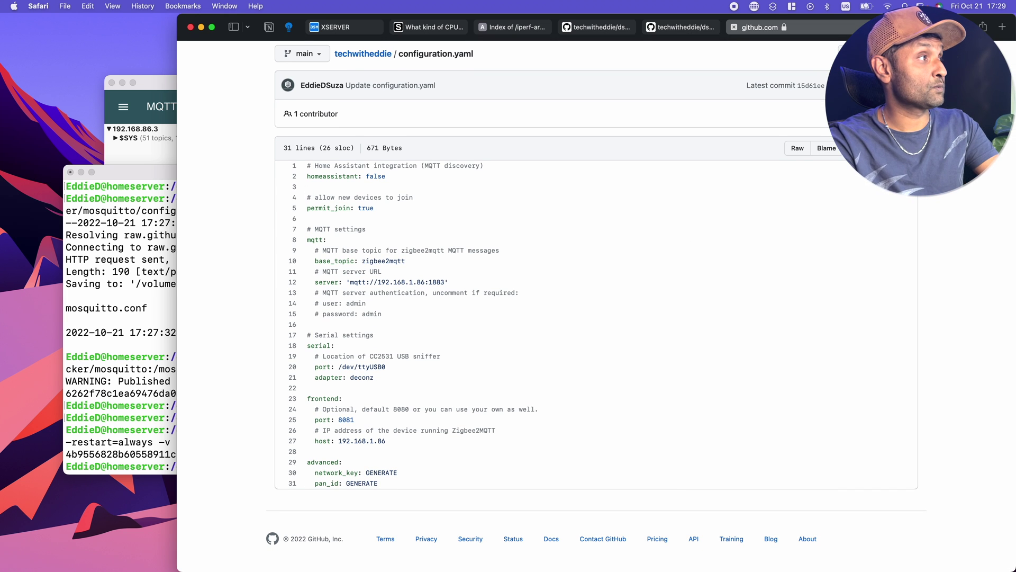
# Step: Paste the GitHub config into configuration.yaml with server mqtt://192.168.86.3:1883, frontend host 192.168.86.3, no adapter line
pyautogui.moveTo(307, 169); pyautogui.dragTo(405, 486)
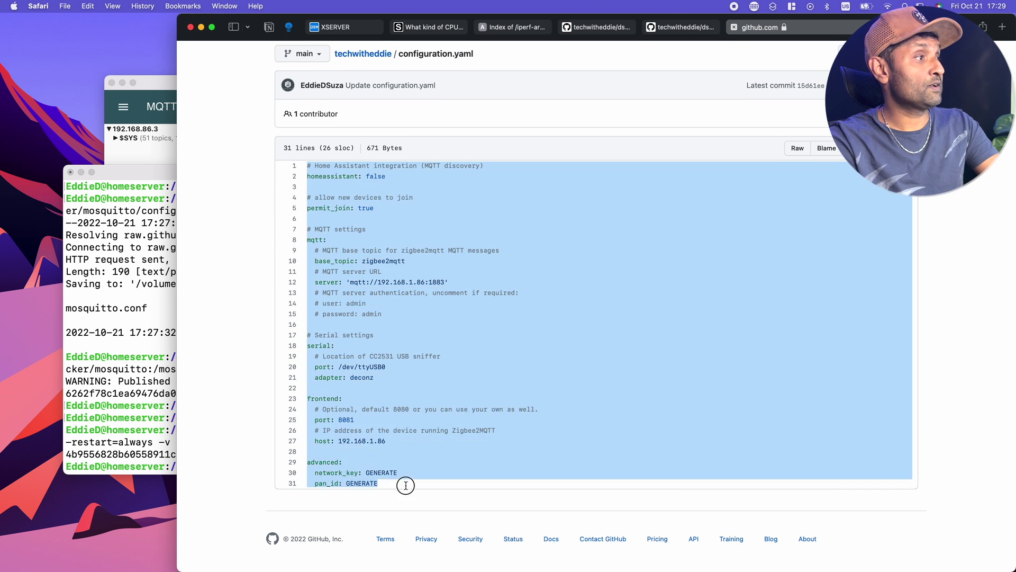
pyautogui.click(348, 27)
pyautogui.moveTo(397, 311); pyautogui.dragTo(288, 127)
pyautogui.press('super+v')
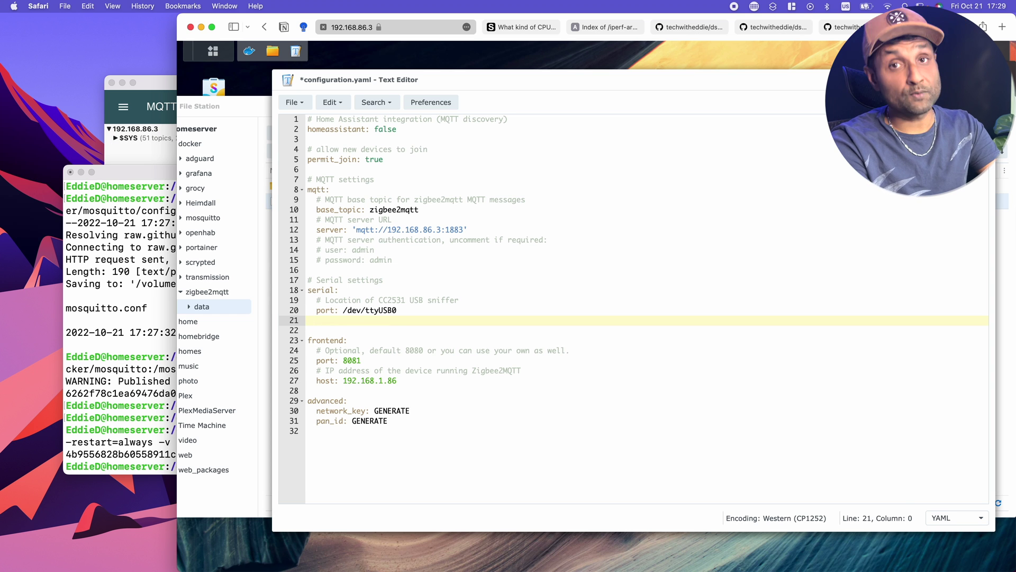
pyautogui.press('BackSpace')
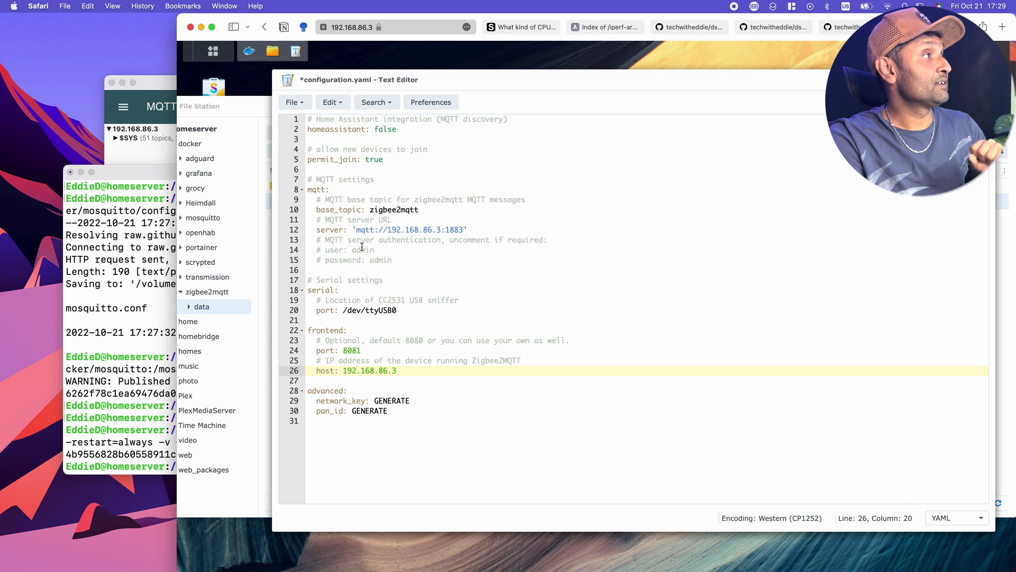
pyautogui.click(298, 105)
# Step: Save configuration.yaml and view the Zigbee2MQTT log showing the MQTT connection and frontend on 8081
pyautogui.click(300, 171)
pyautogui.click(249, 51)
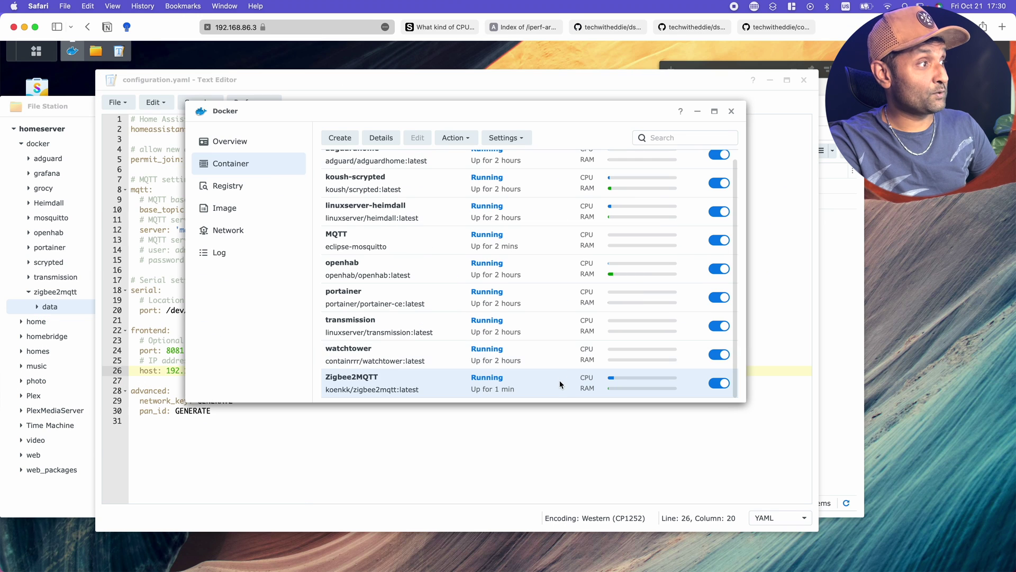
pyautogui.doubleClick(560, 384)
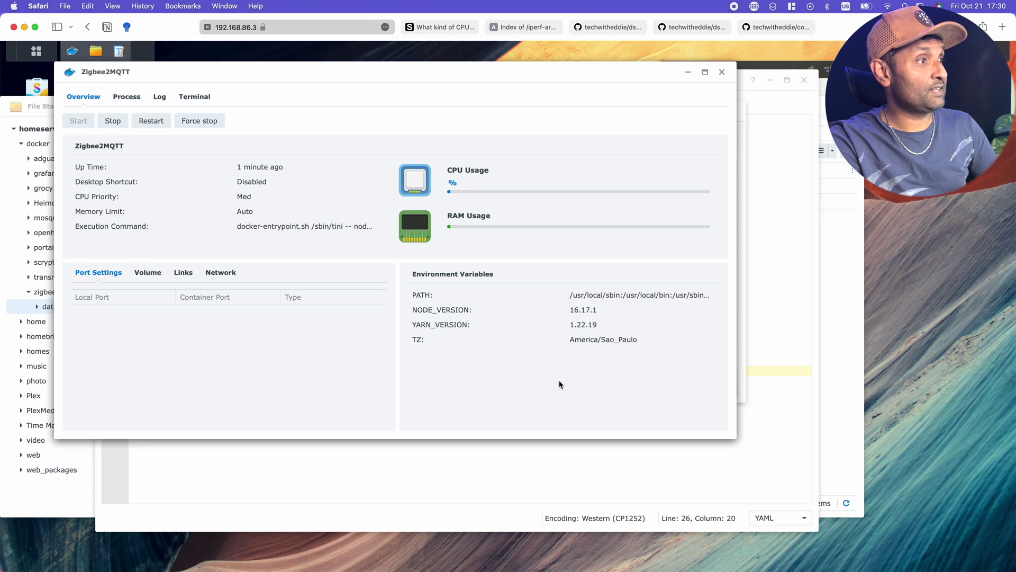
pyautogui.click(159, 96)
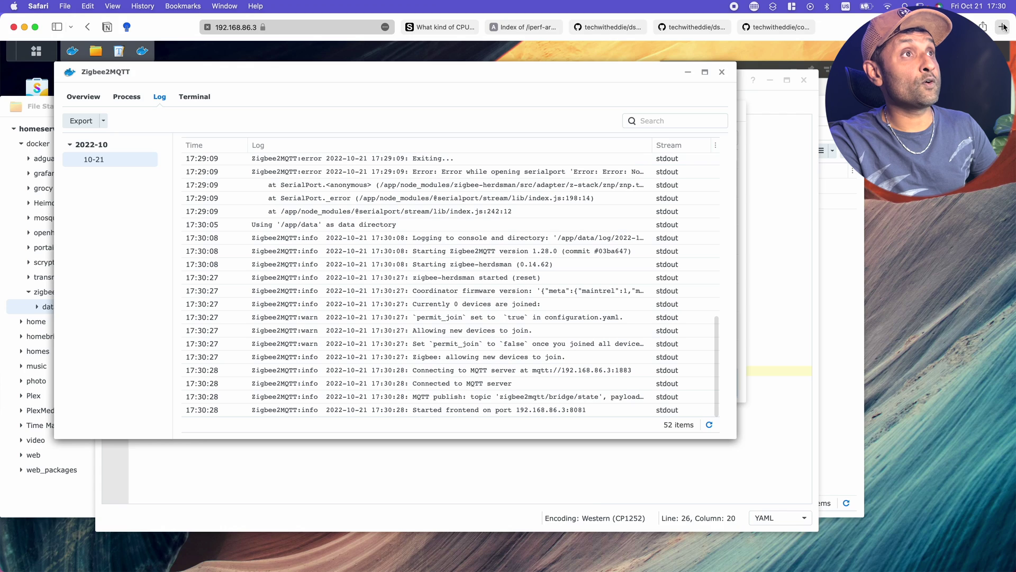
pyautogui.click(1003, 26)
# Step: Correct the address to 192.168.86.3:8081 and load the Zigbee2MQTT web frontend
pyautogui.write('192.168.86.2:8581')
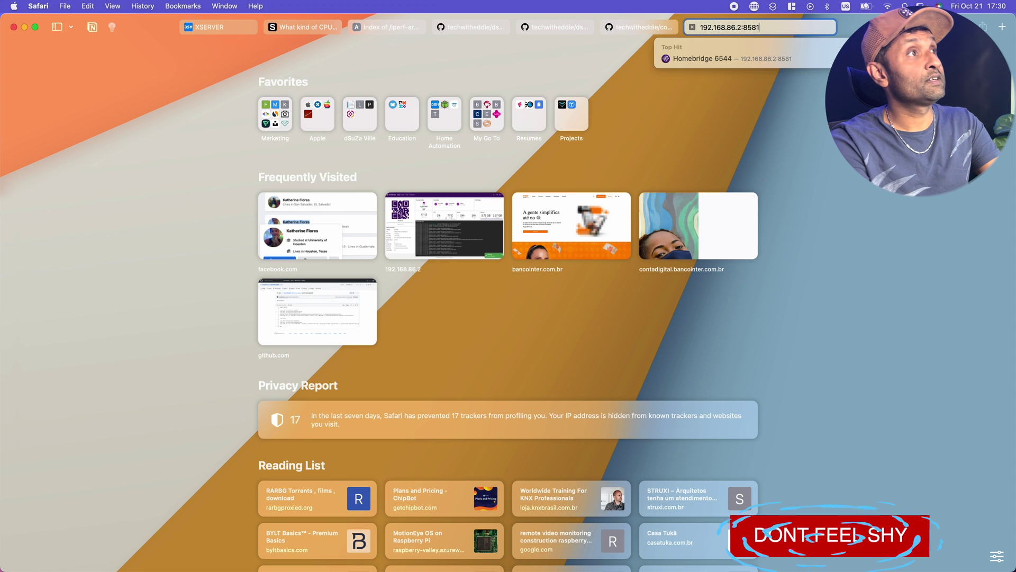
pyautogui.press('BackSpace')
pyautogui.press('BackSpace')
pyautogui.press('BackSpace')
pyautogui.press('BackSpace')
pyautogui.press('BackSpace')
pyautogui.press('BackSpace')
pyautogui.write('3')
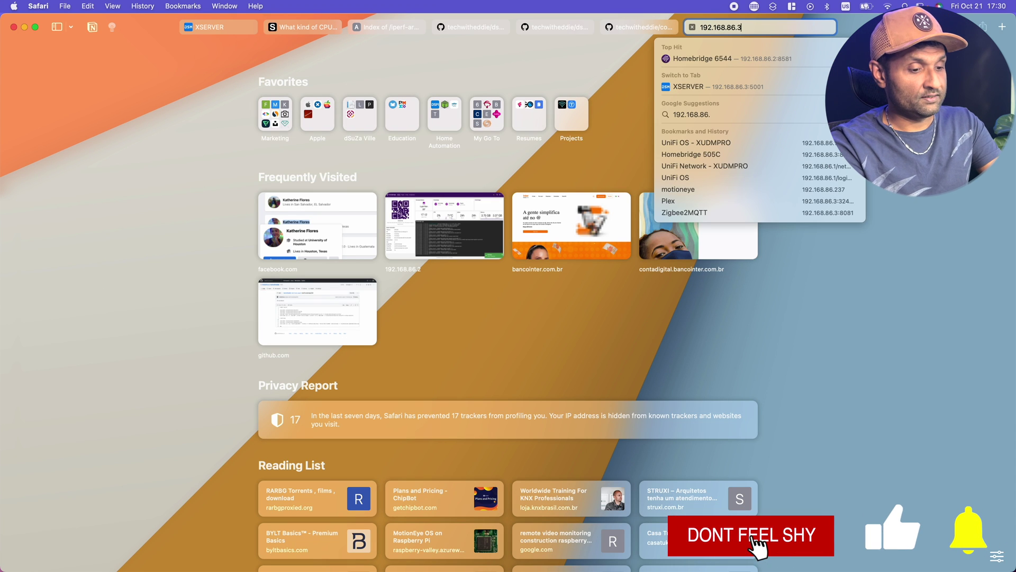
pyautogui.write(':8081')
pyautogui.press('Return')
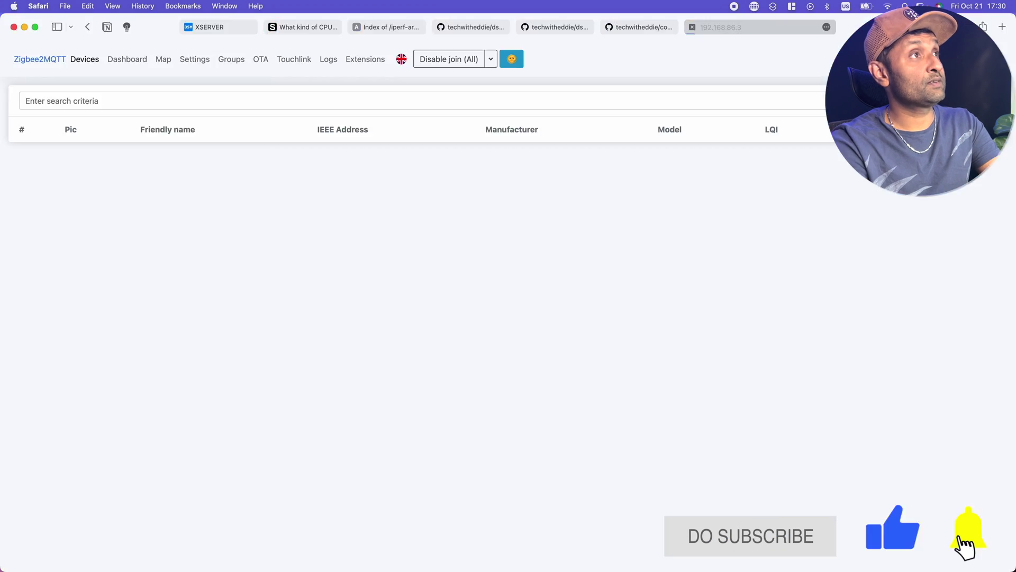